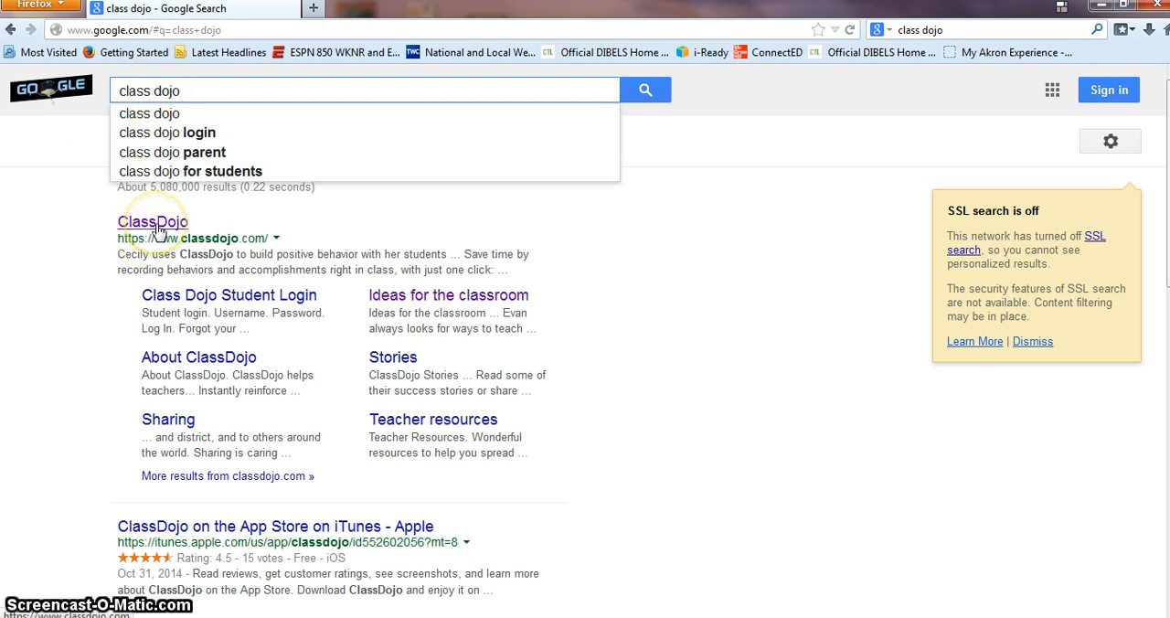
Step: Open the ClassDojo website from the search results, dismiss the antivirus notice, and bring up the login form
click(157, 225)
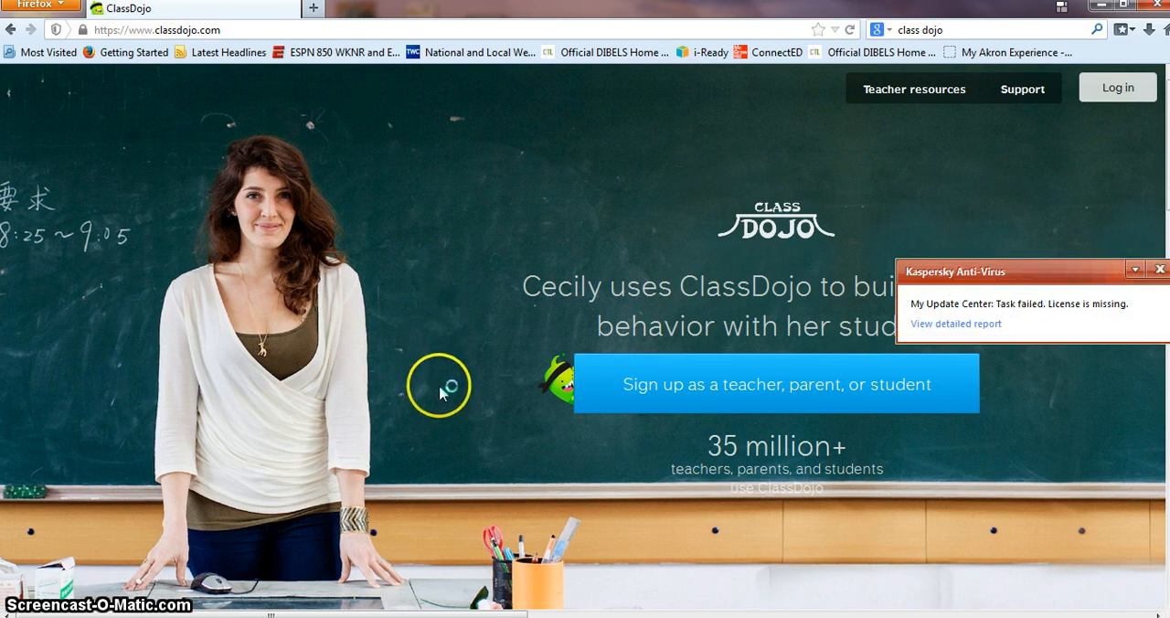
click(1160, 268)
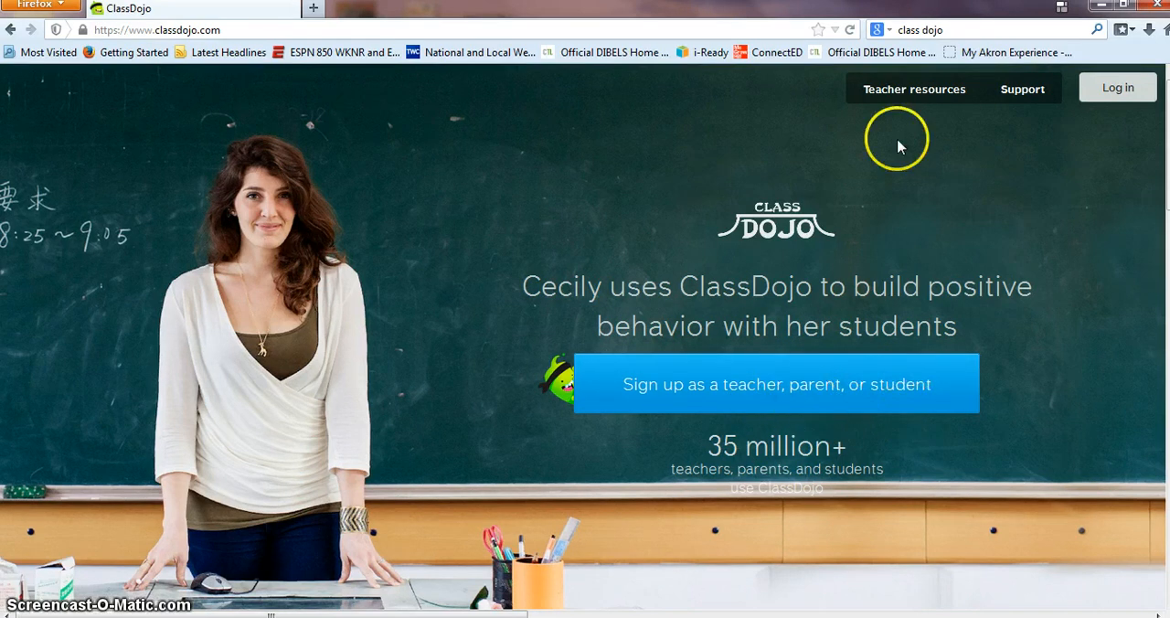
click(1117, 91)
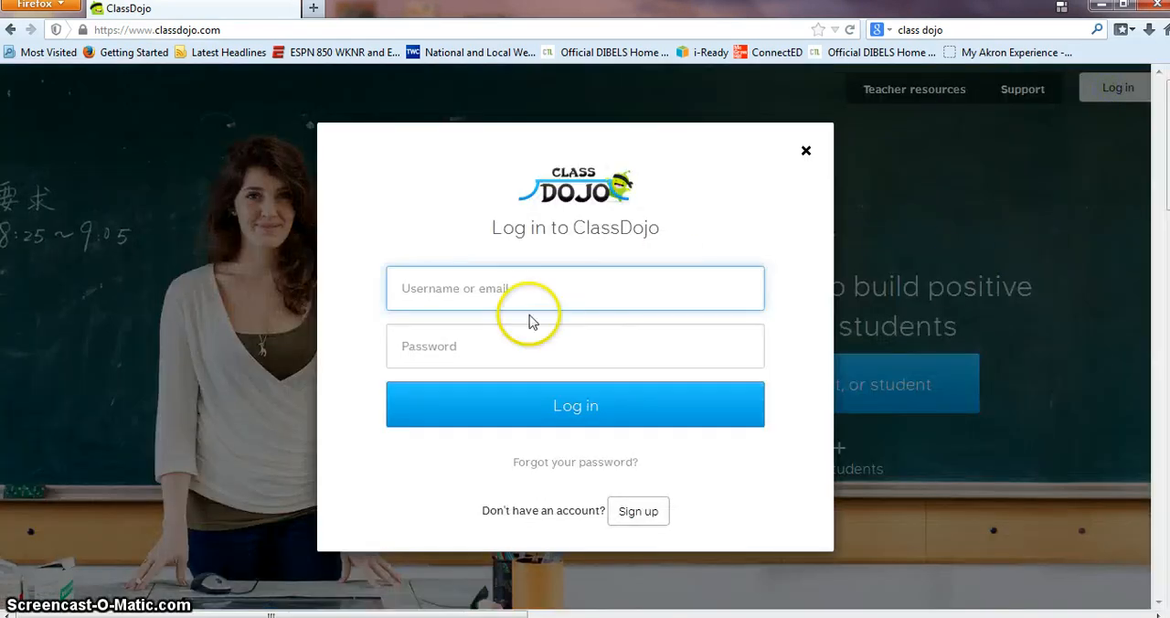
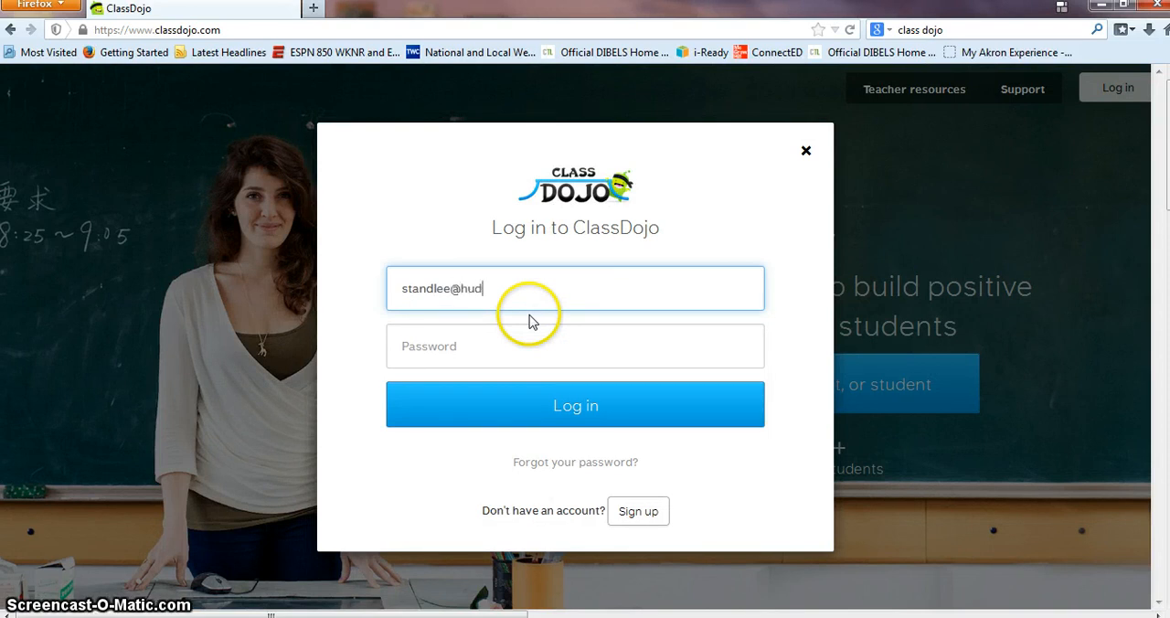
Step: Log in to ClassDojo with the teacher's e-mail and the account password, and enter the teacher launchpad
key(Tab)
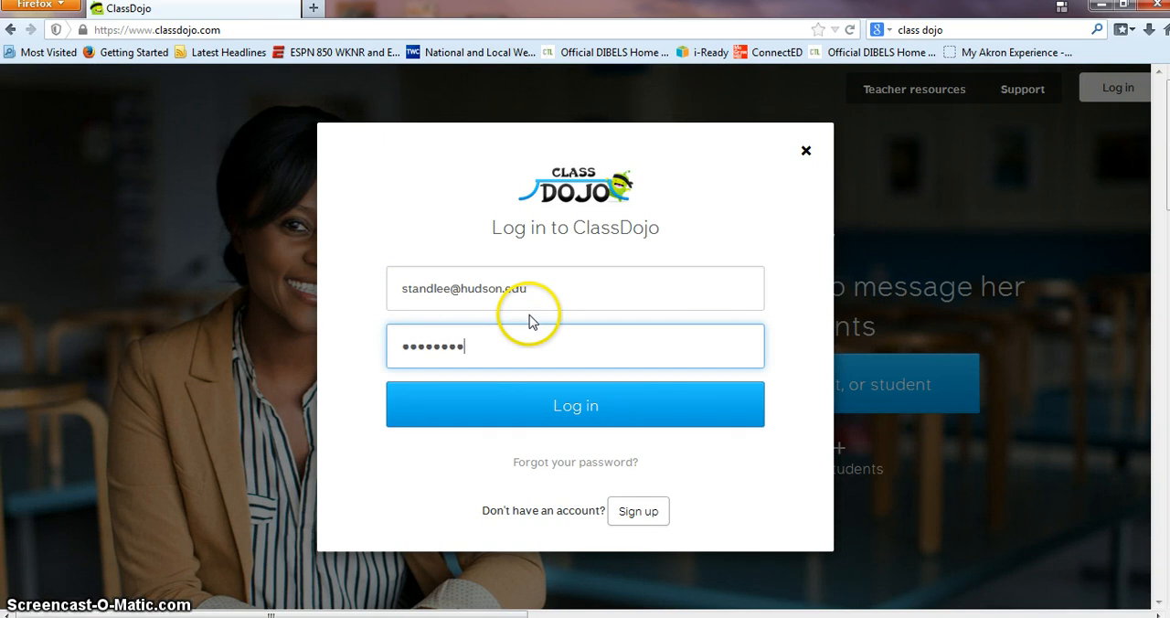
click(556, 412)
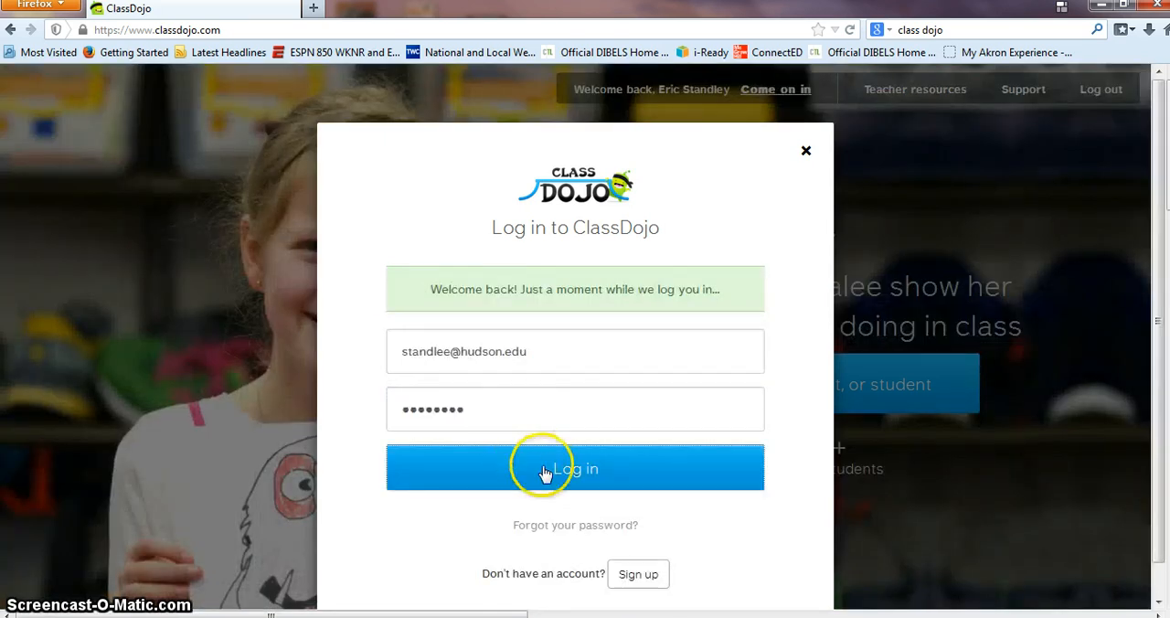
click(545, 474)
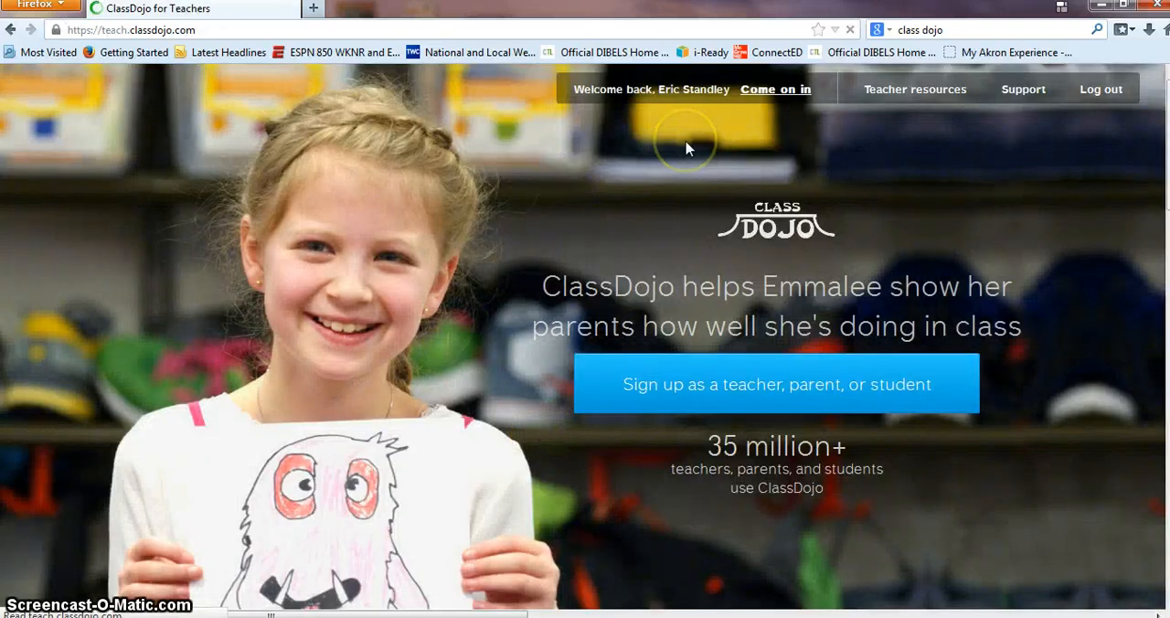
click(768, 92)
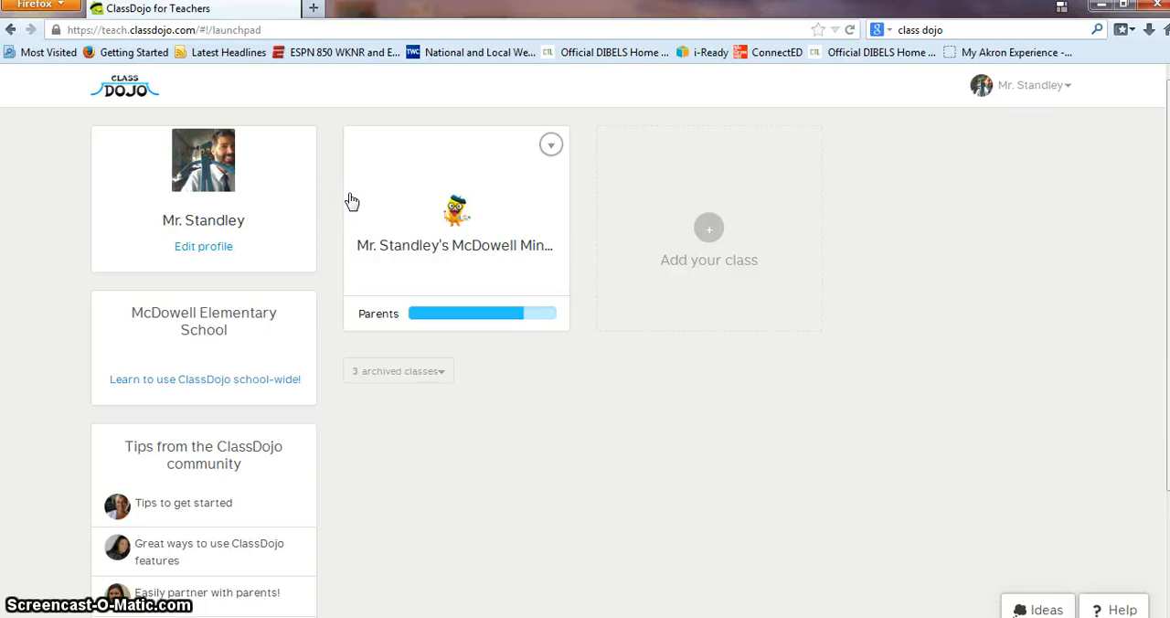
Step: Review the profile's account settings from basic info down to message history, and save them
click(200, 252)
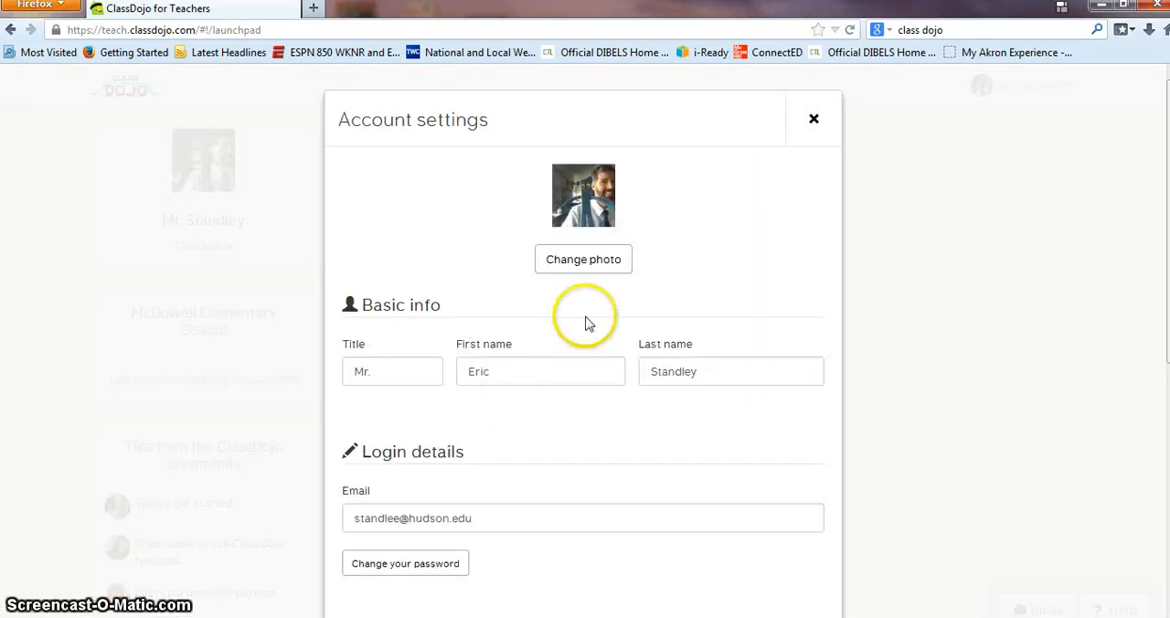
scroll(588, 319, down, 2)
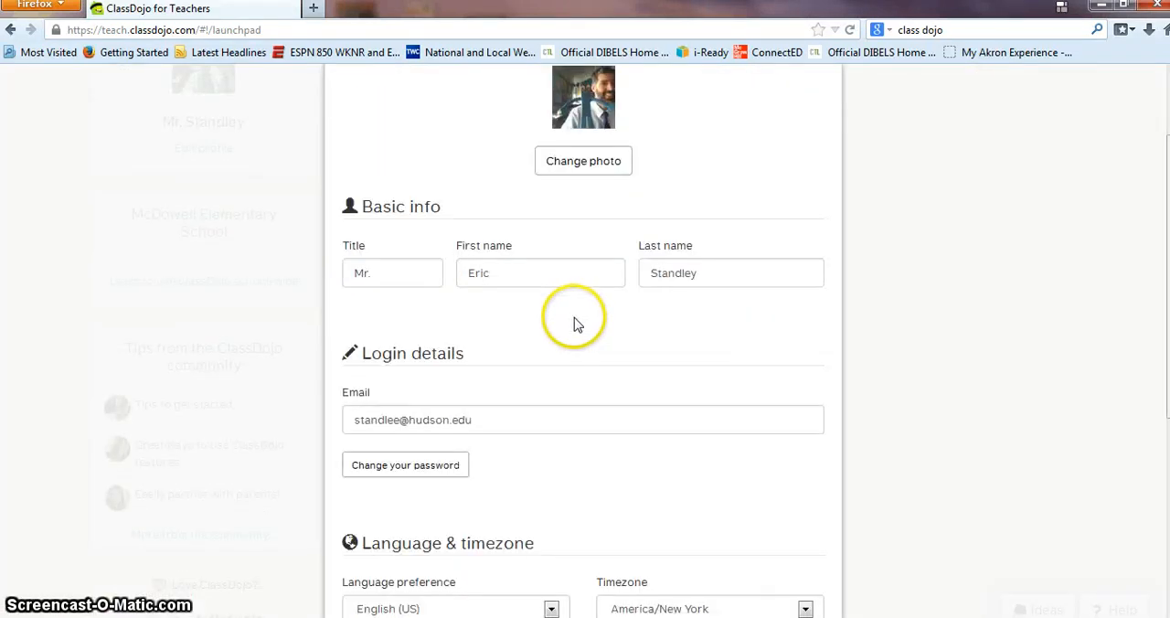
scroll(527, 329, down, 1)
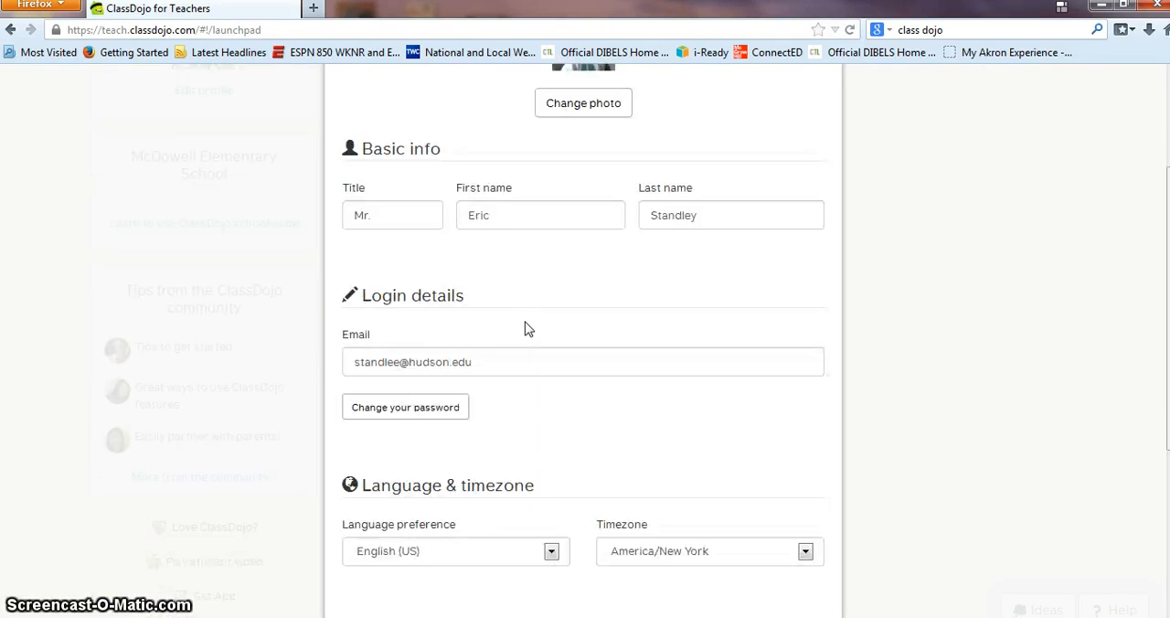
scroll(527, 326, up, 3)
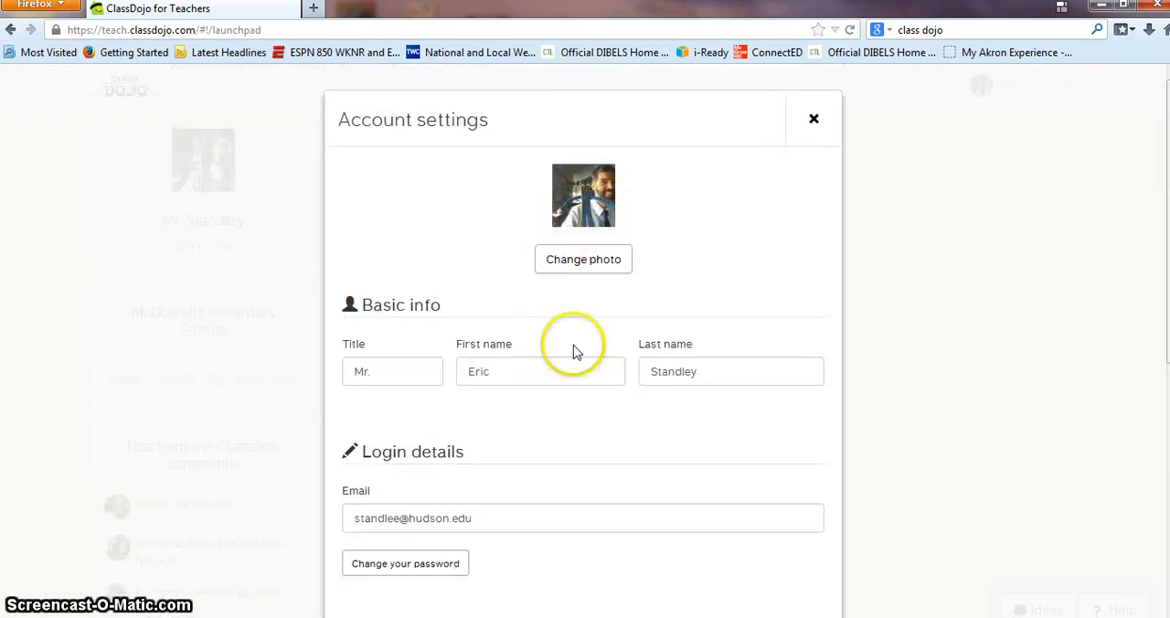
scroll(561, 375, down, 7)
scroll(562, 375, down, 1)
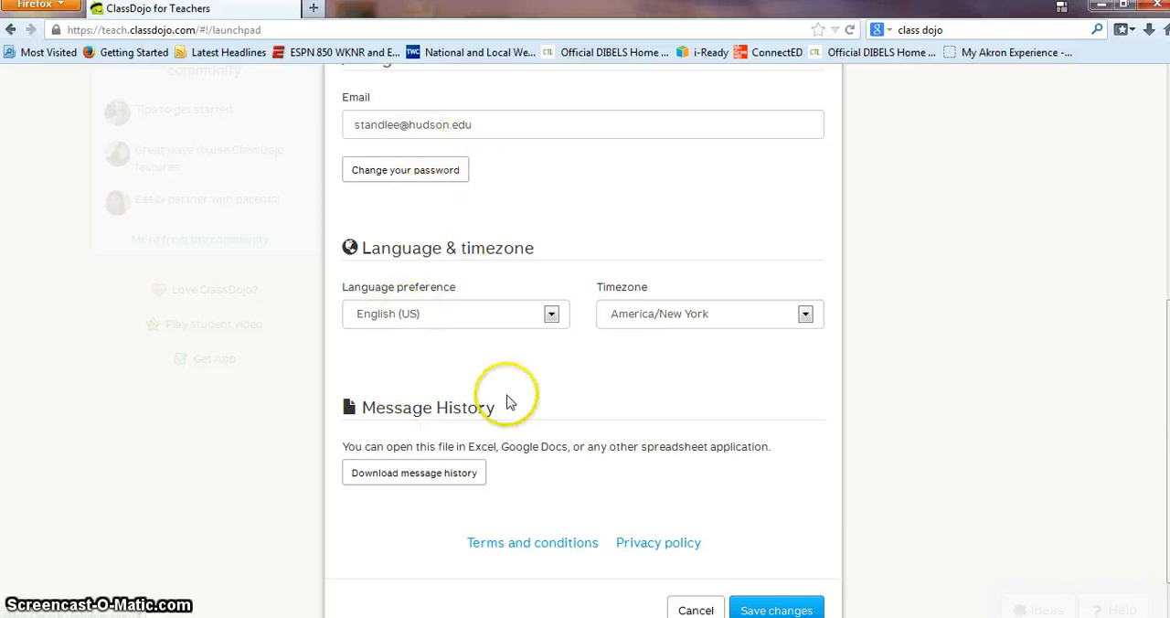
scroll(512, 409, down, 1)
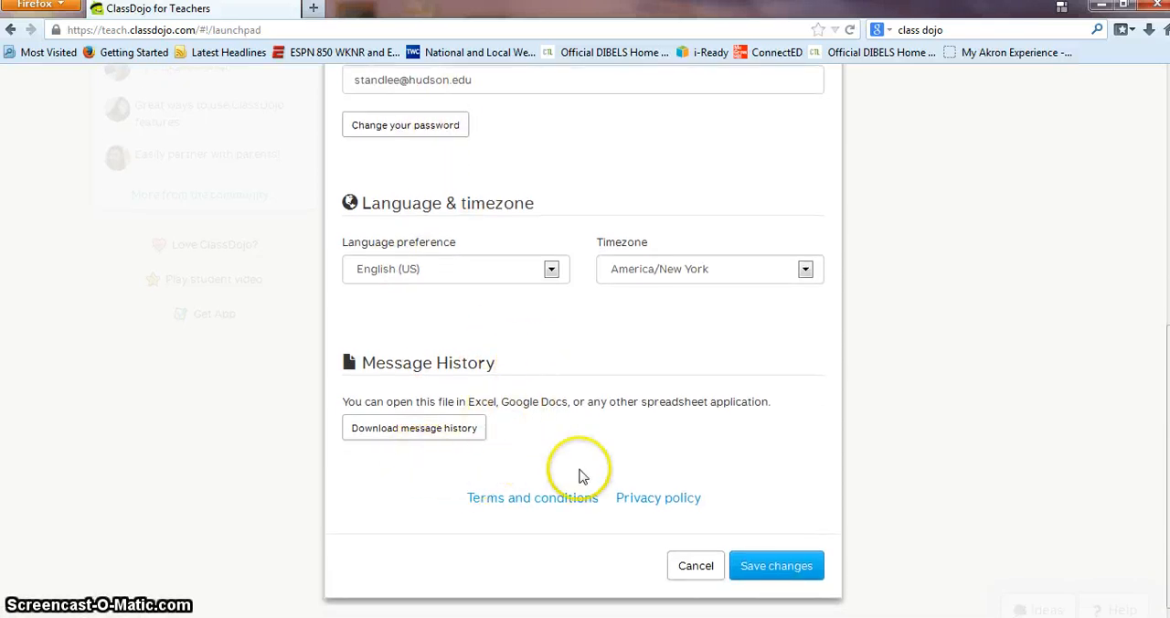
click(775, 566)
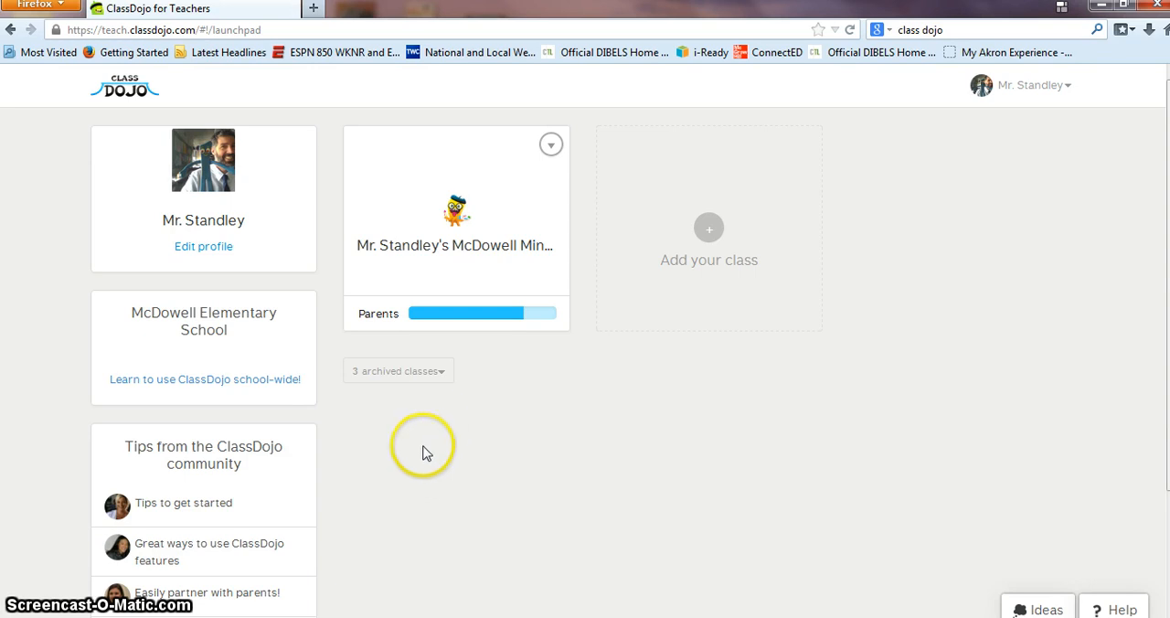
scroll(407, 450, down, 3)
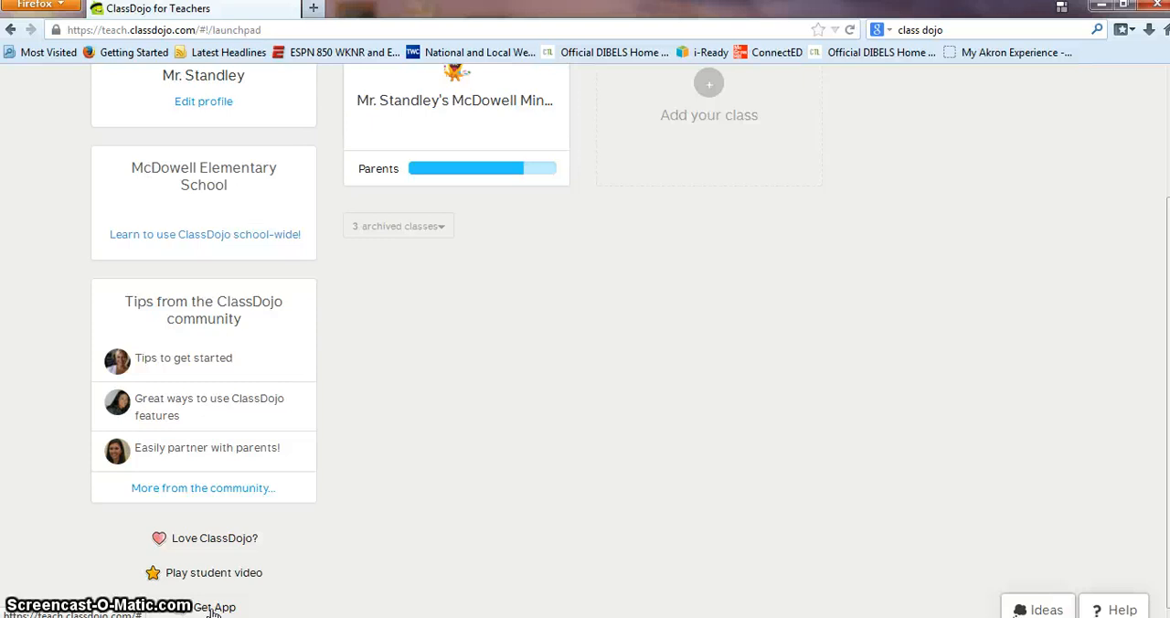
click(210, 577)
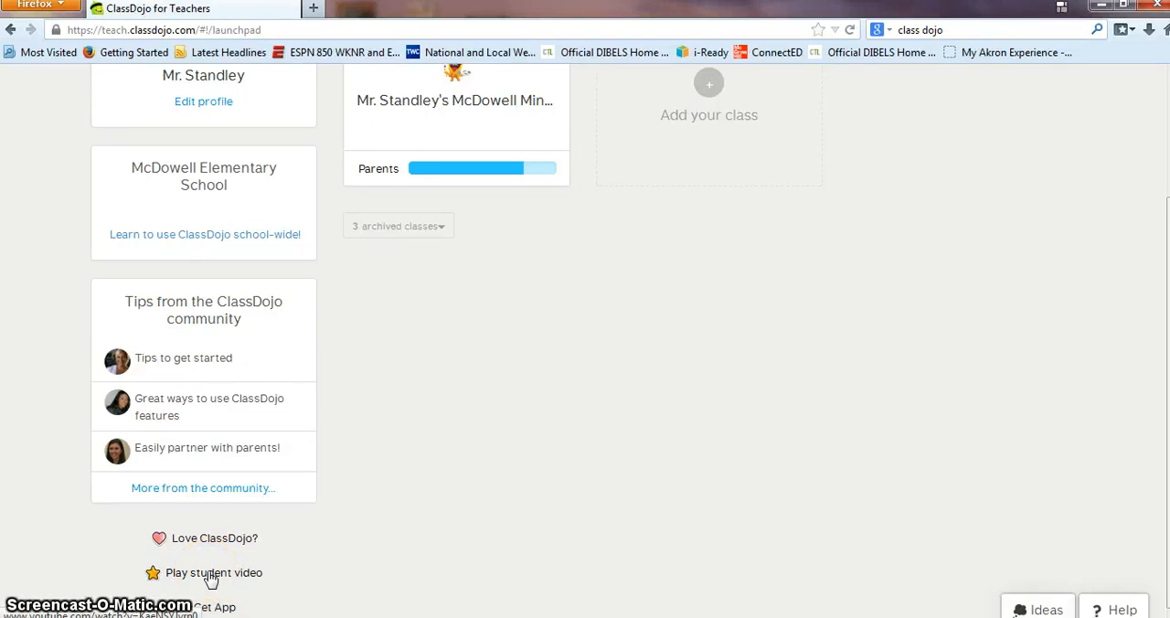
click(210, 539)
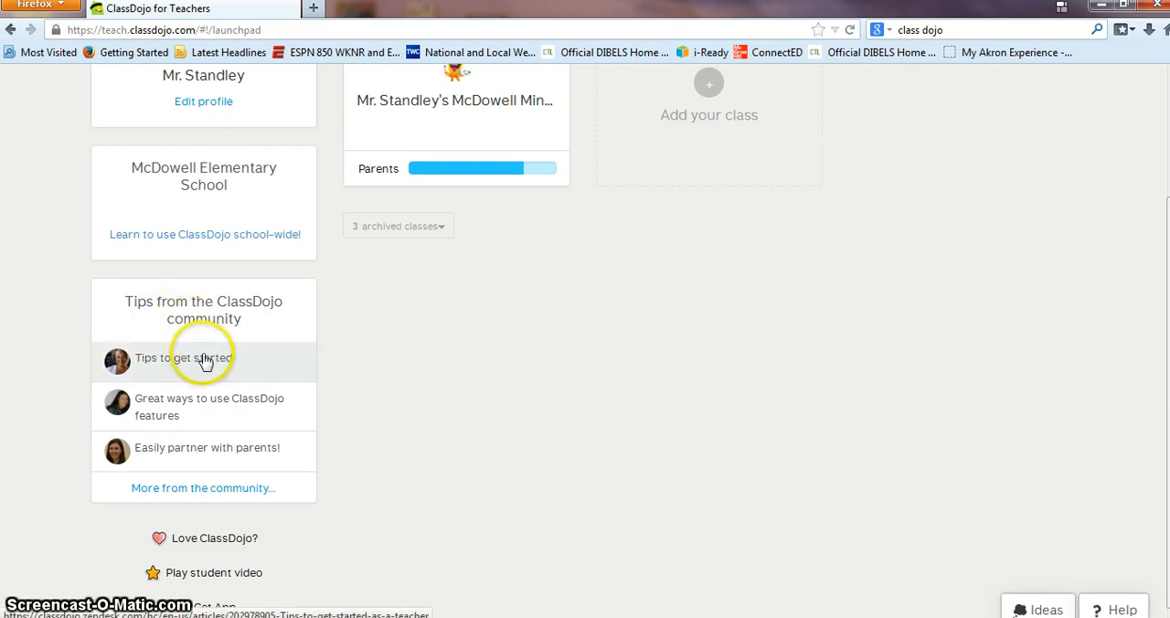
scroll(223, 360, up, 3)
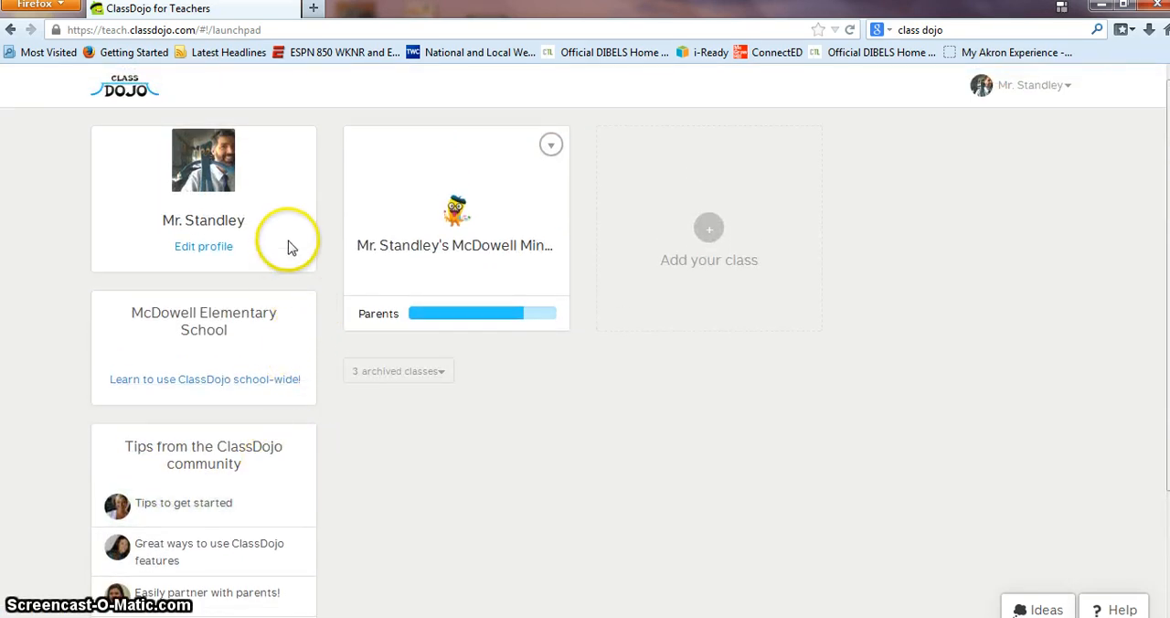
Step: Add a new class and name it with the teacher's title and surname followed by "'s 1 period class"
click(712, 232)
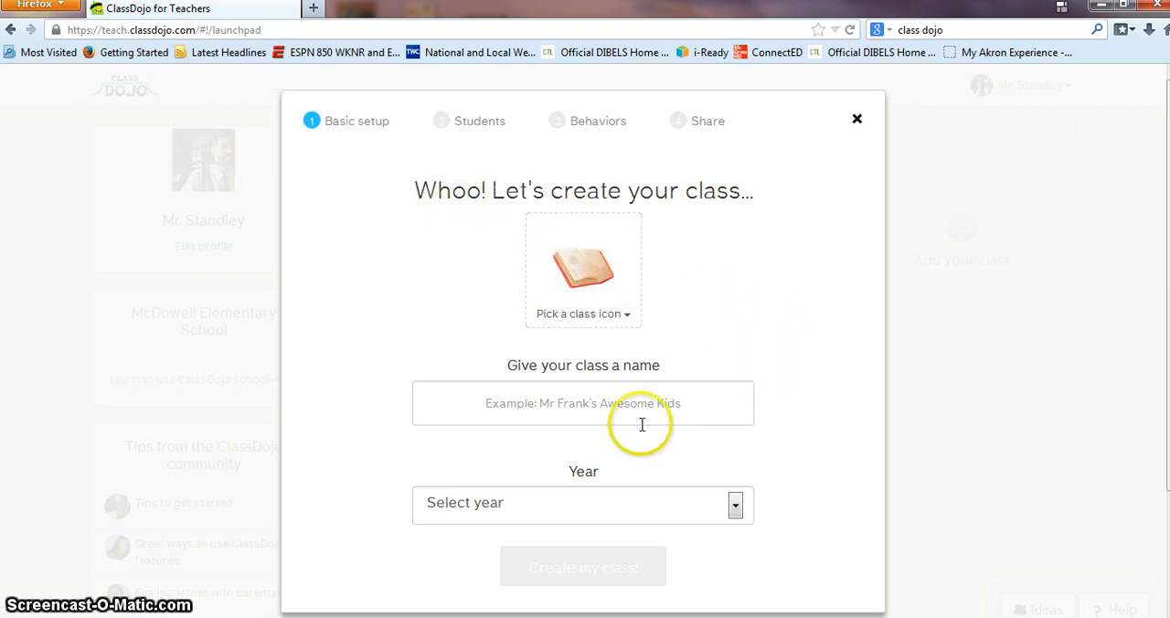
click(555, 405)
text(M)
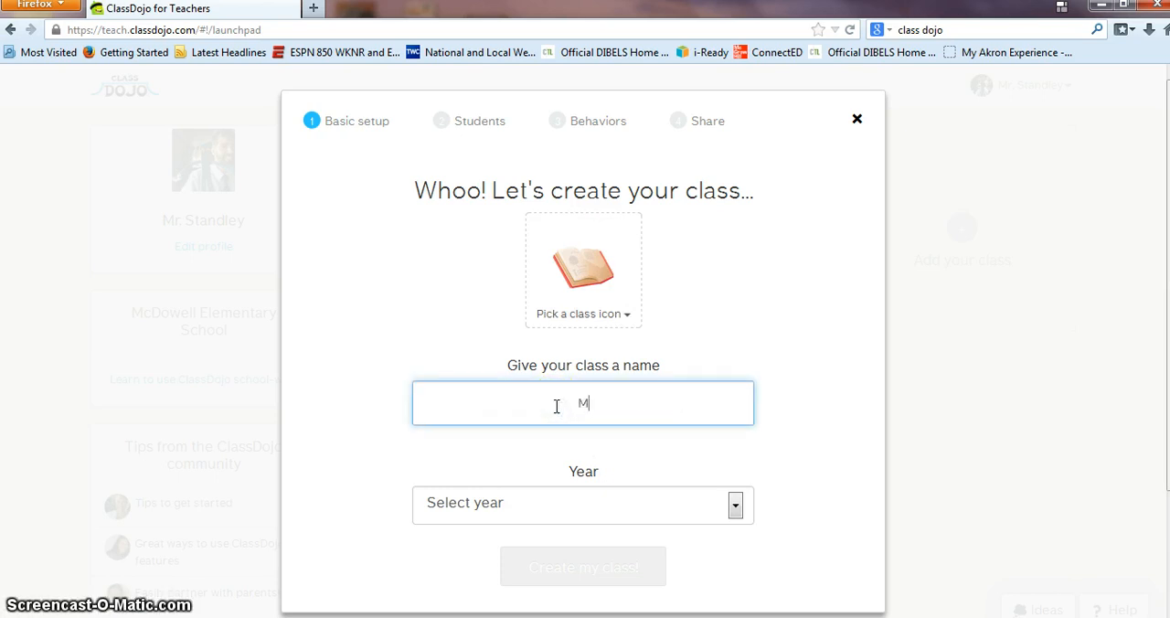
text(r. Stand)
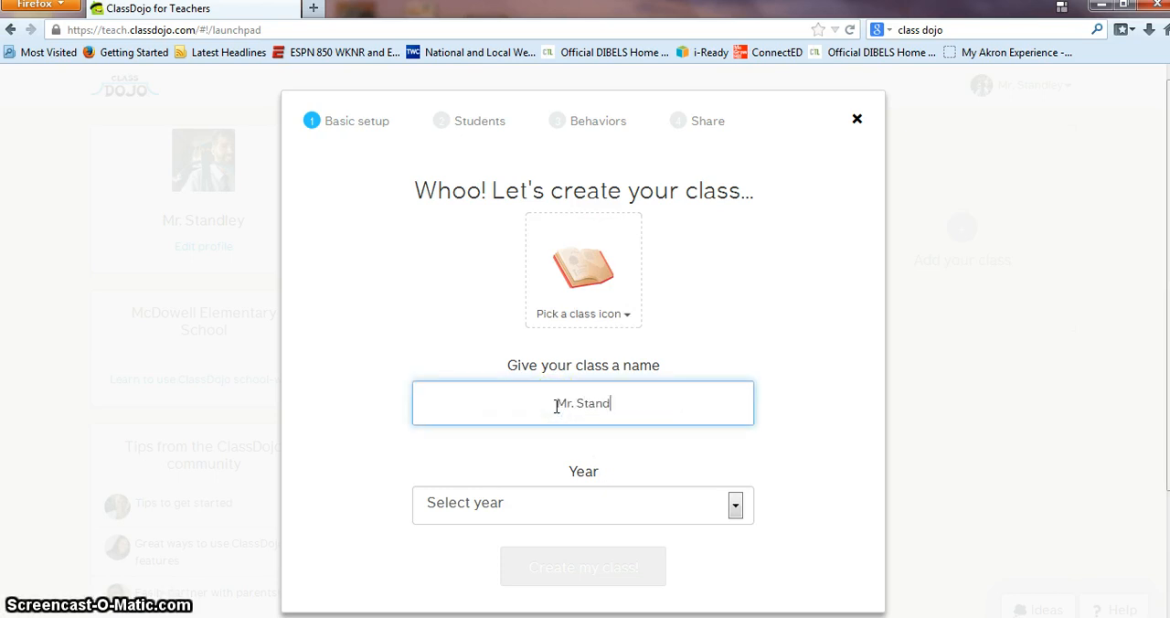
text(ley's 1 per)
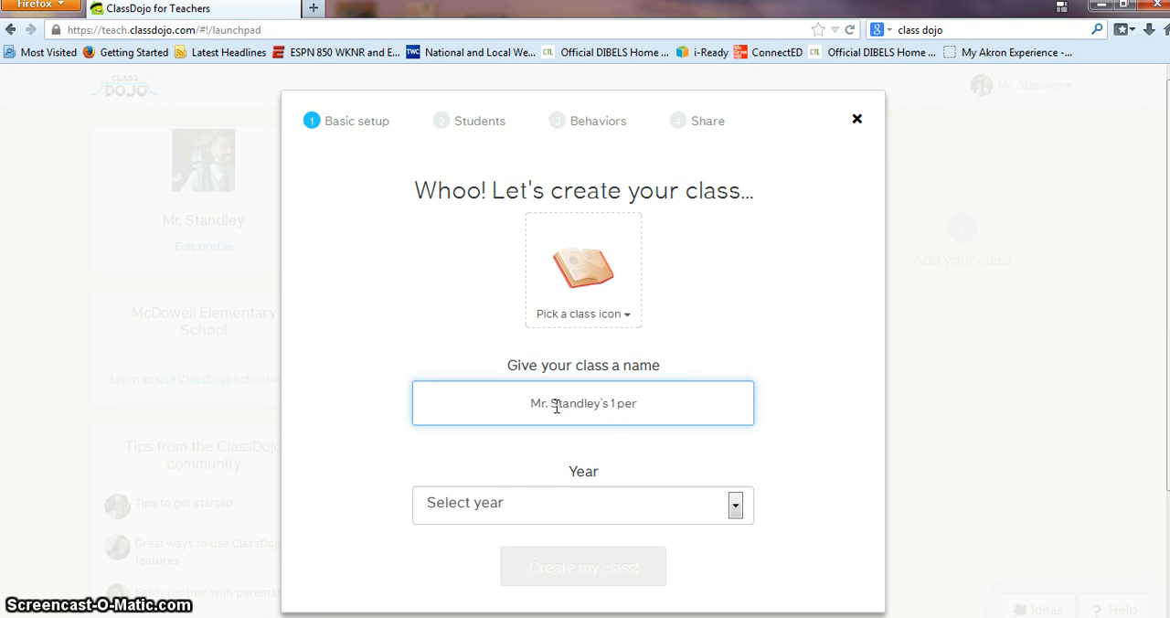
text(iod class)
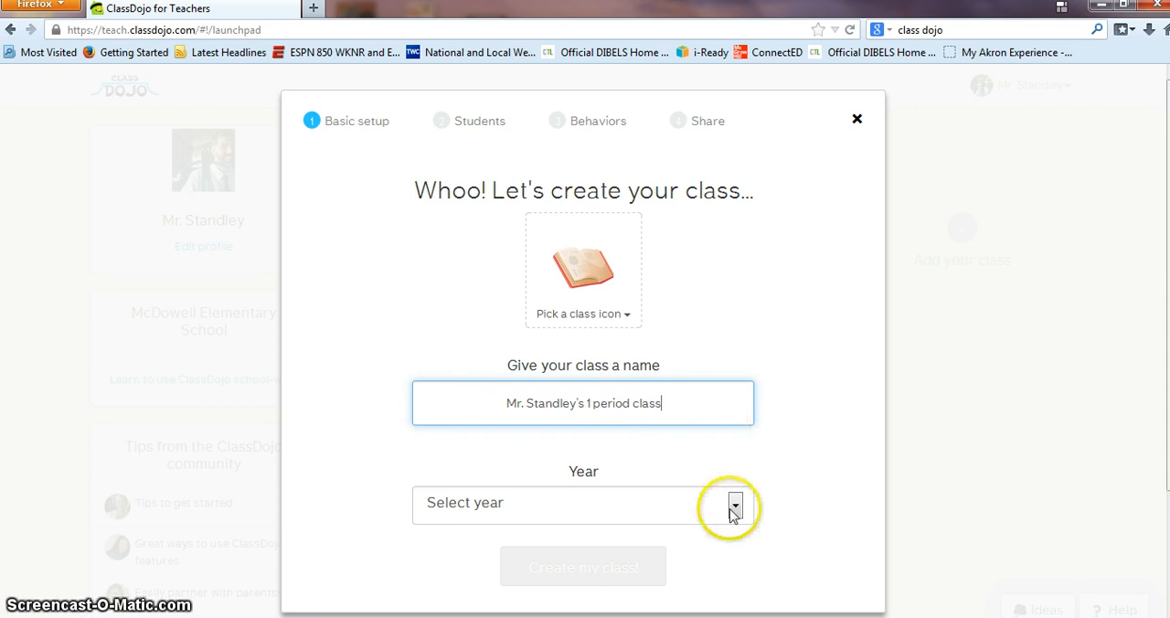
Step: Set the new class's year to 7th Grade and create the class
click(734, 506)
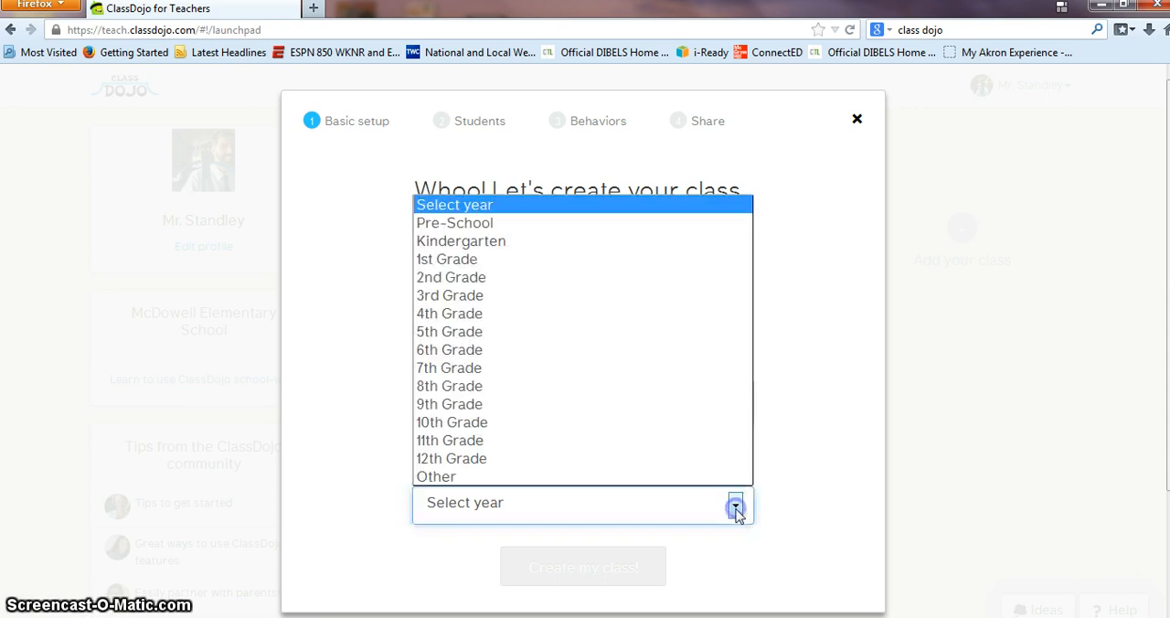
click(483, 370)
scroll(519, 439, down, 3)
click(561, 426)
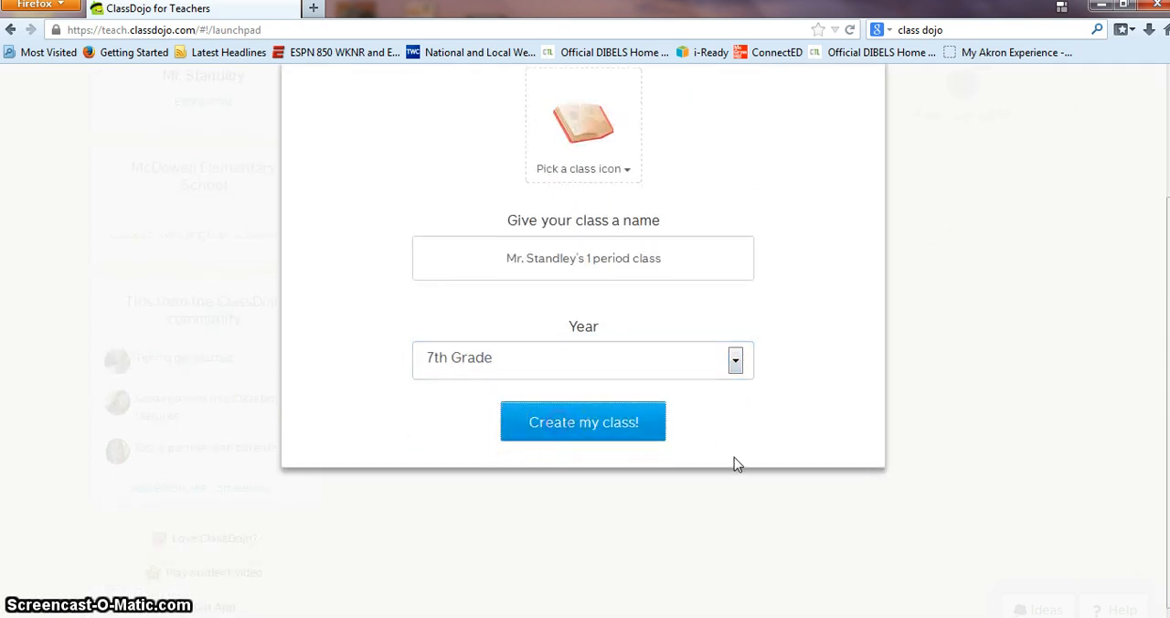
Step: Add the first student to the new class, entering the student's first name
scroll(642, 258, up, 3)
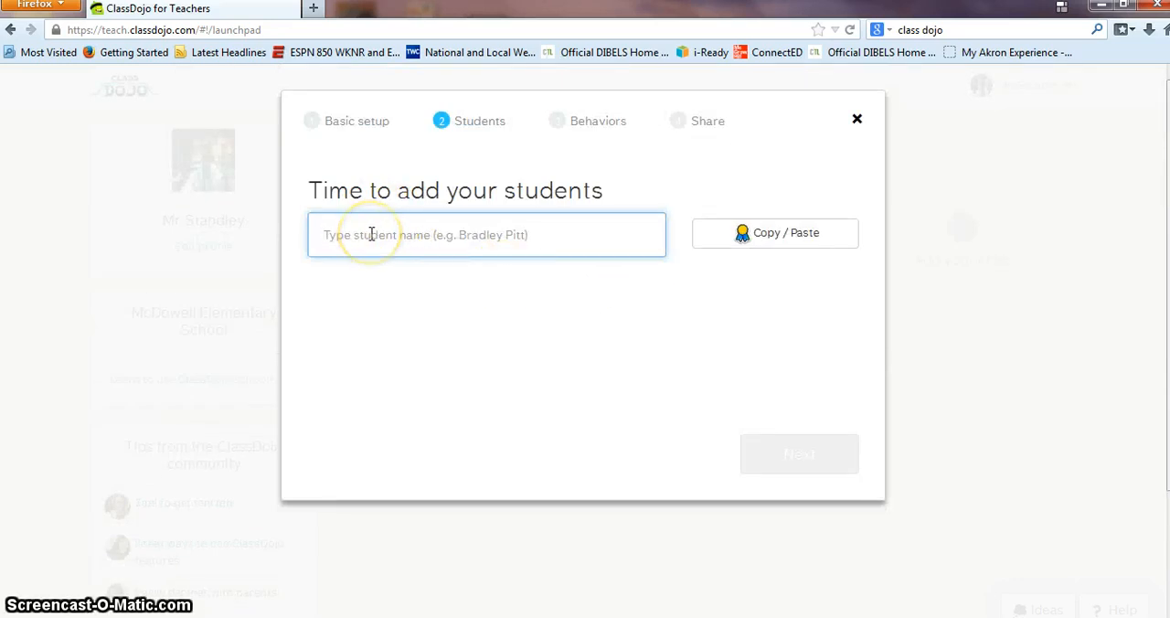
text(Jack)
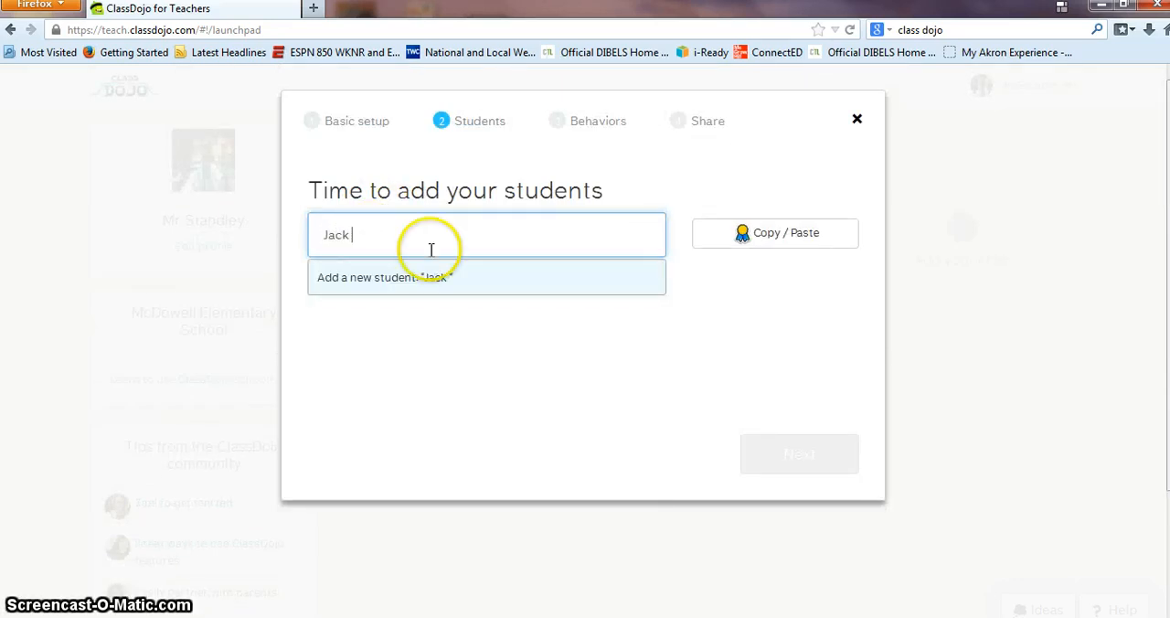
key(Return)
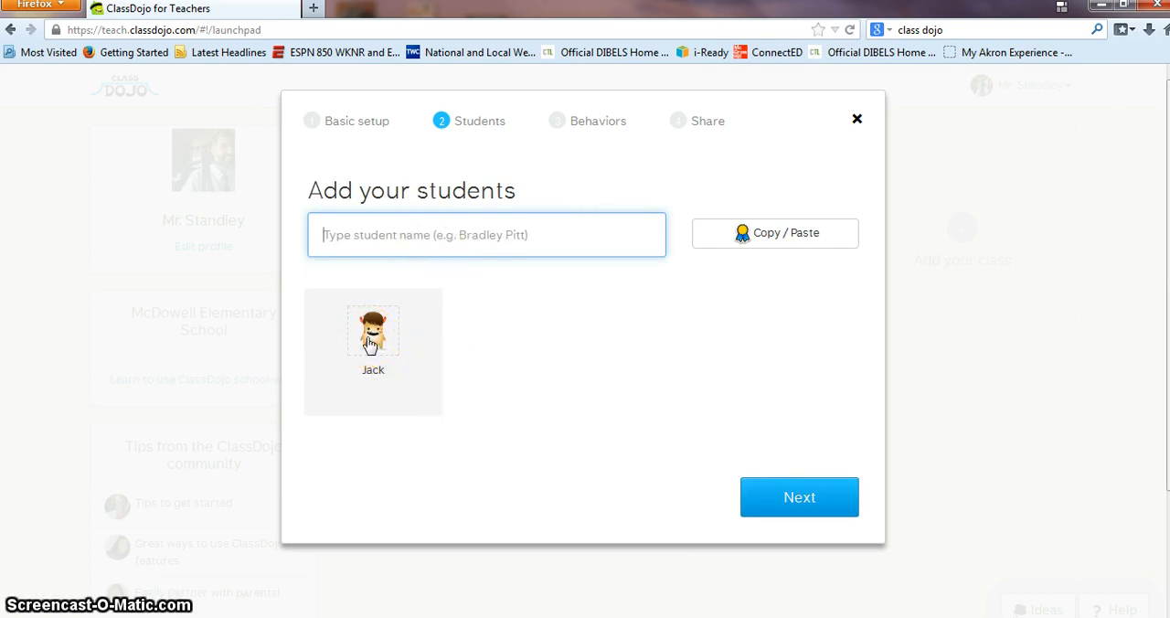
Step: Browse the monster avatars available for the first student and check the option for creating a new avatar set without making one
click(371, 340)
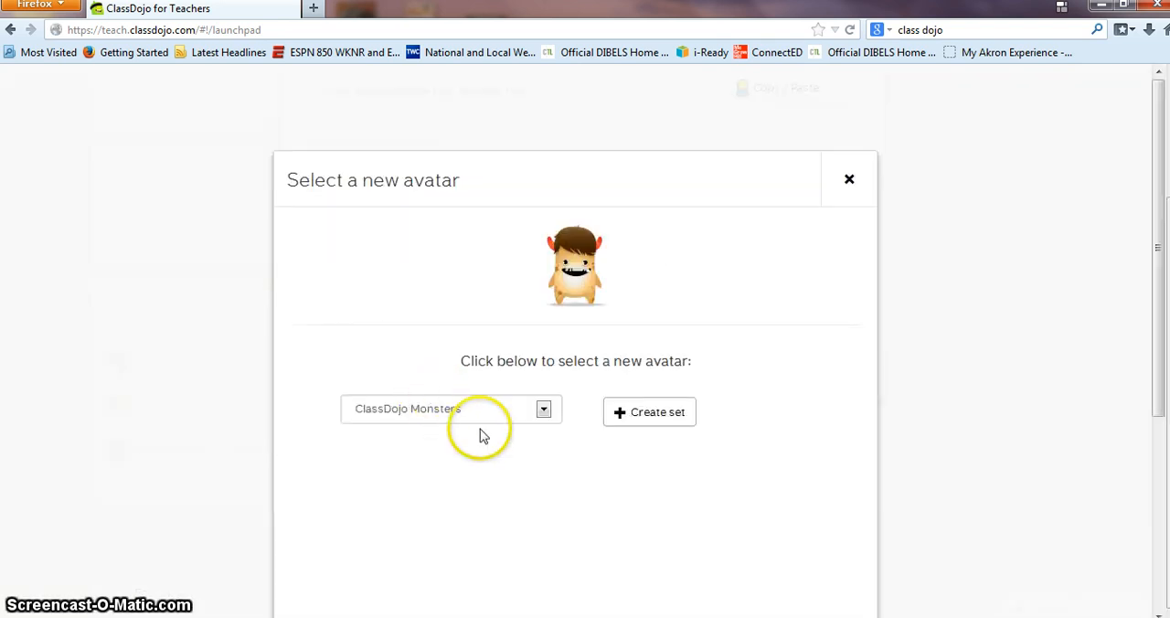
scroll(486, 498, down, 5)
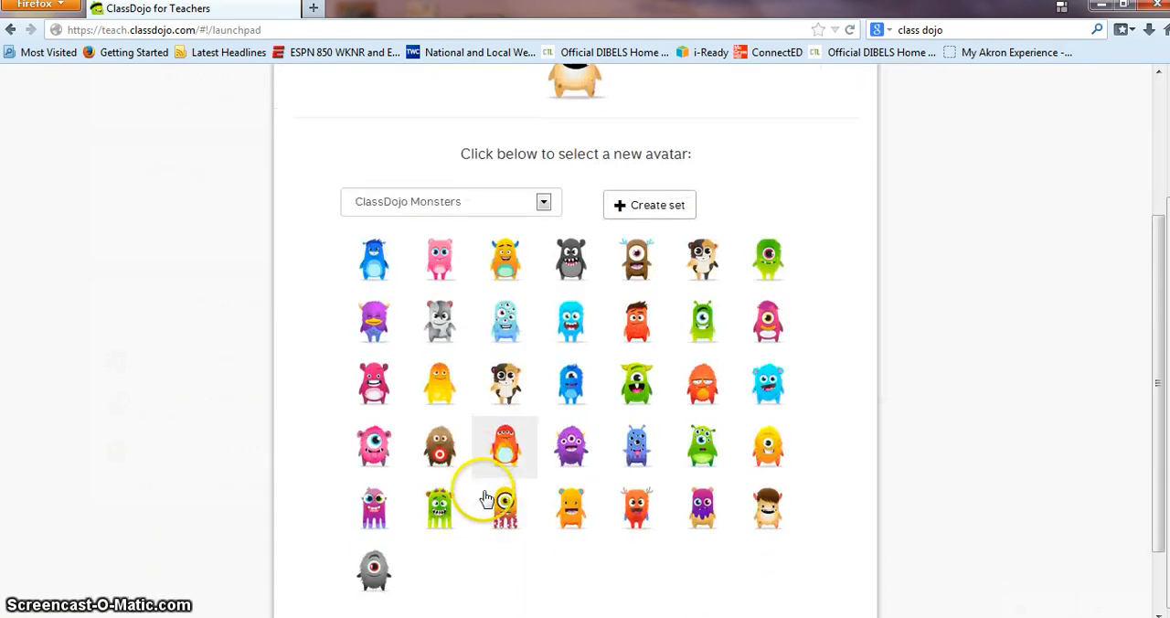
click(644, 167)
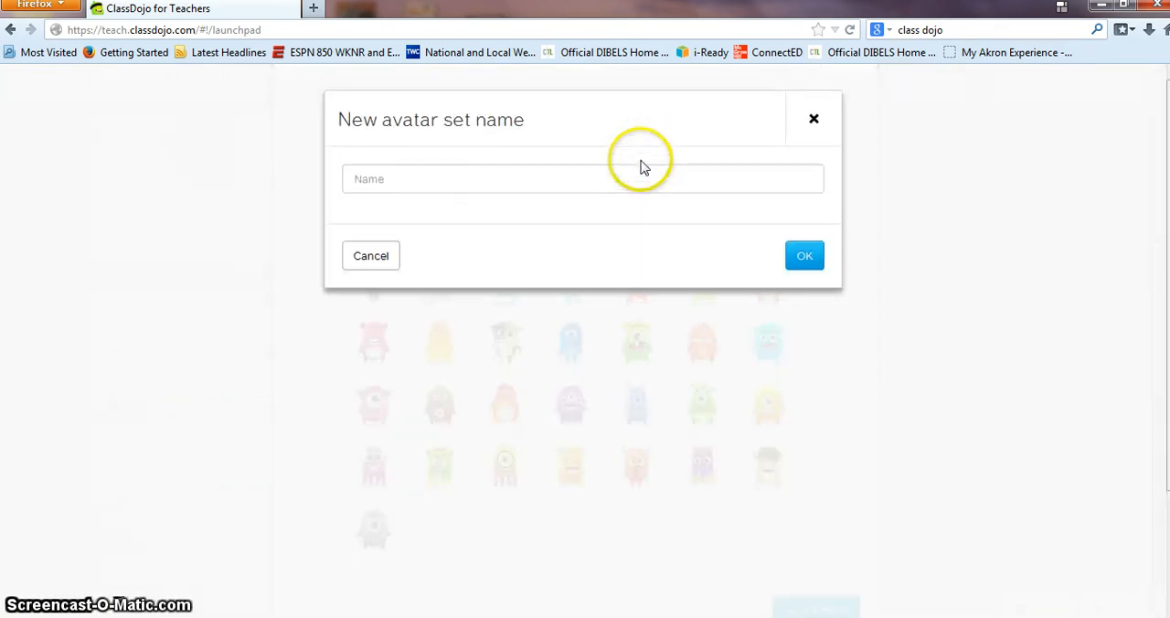
click(368, 263)
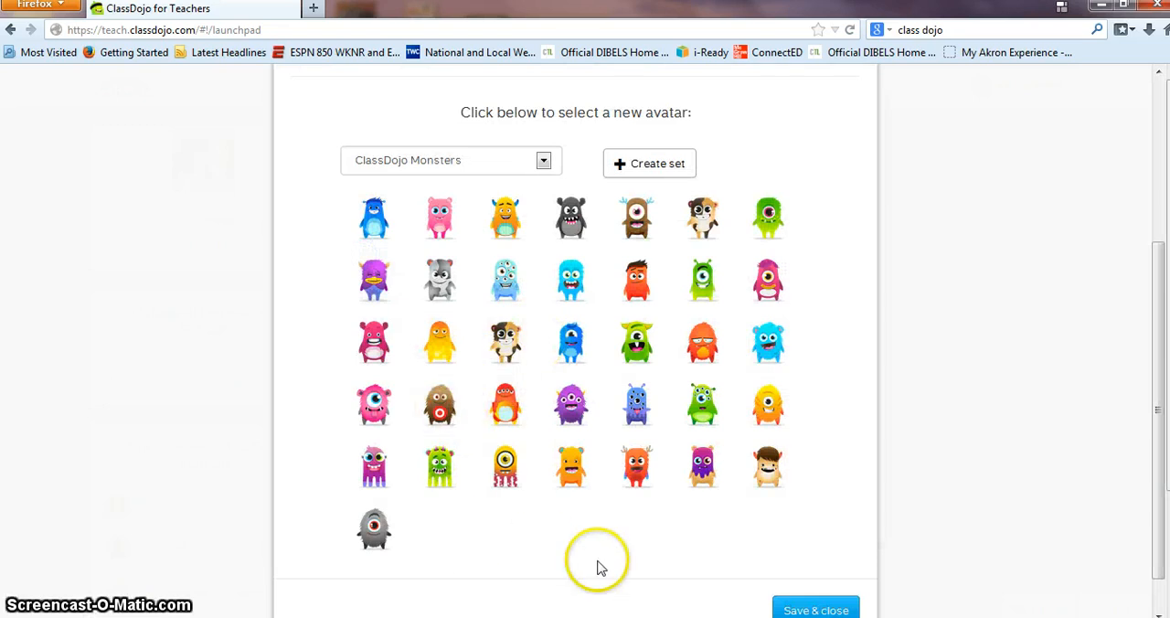
Step: Preview the Critters avatar set, switch back to ClassDojo Monsters, and save the student's avatar selection
click(541, 162)
click(366, 196)
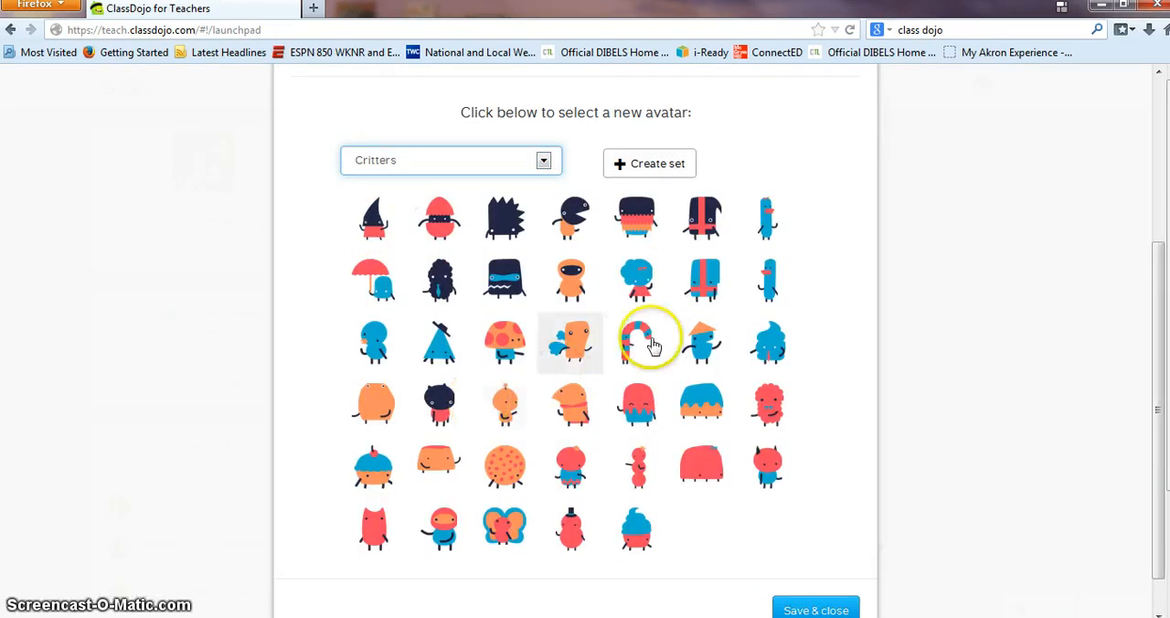
click(543, 163)
click(507, 184)
click(503, 406)
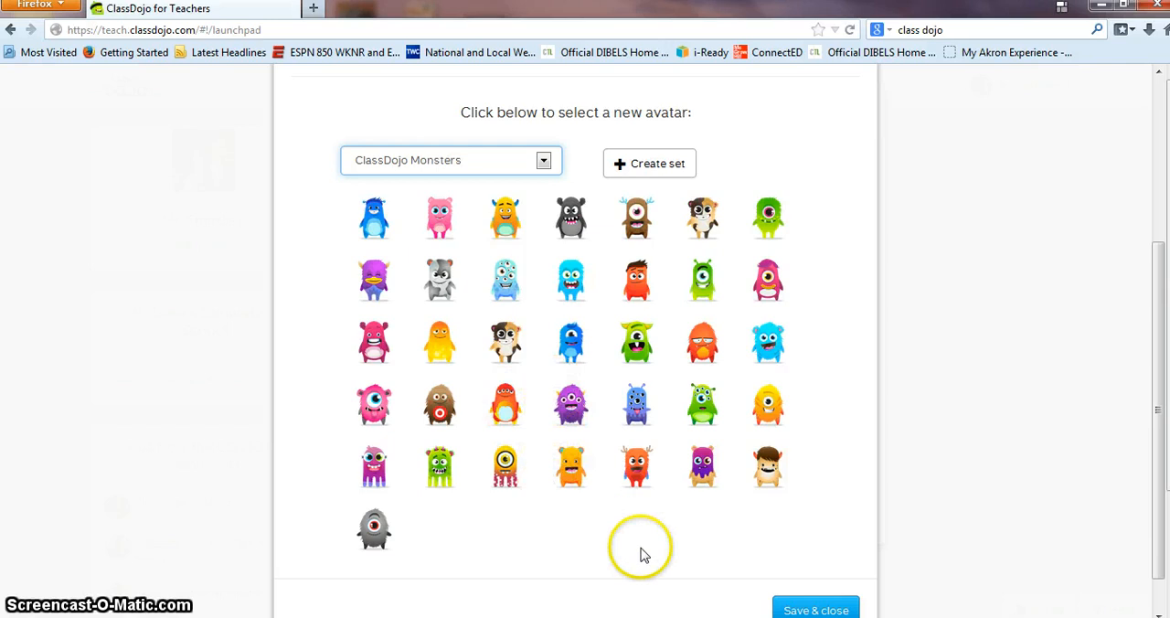
click(802, 610)
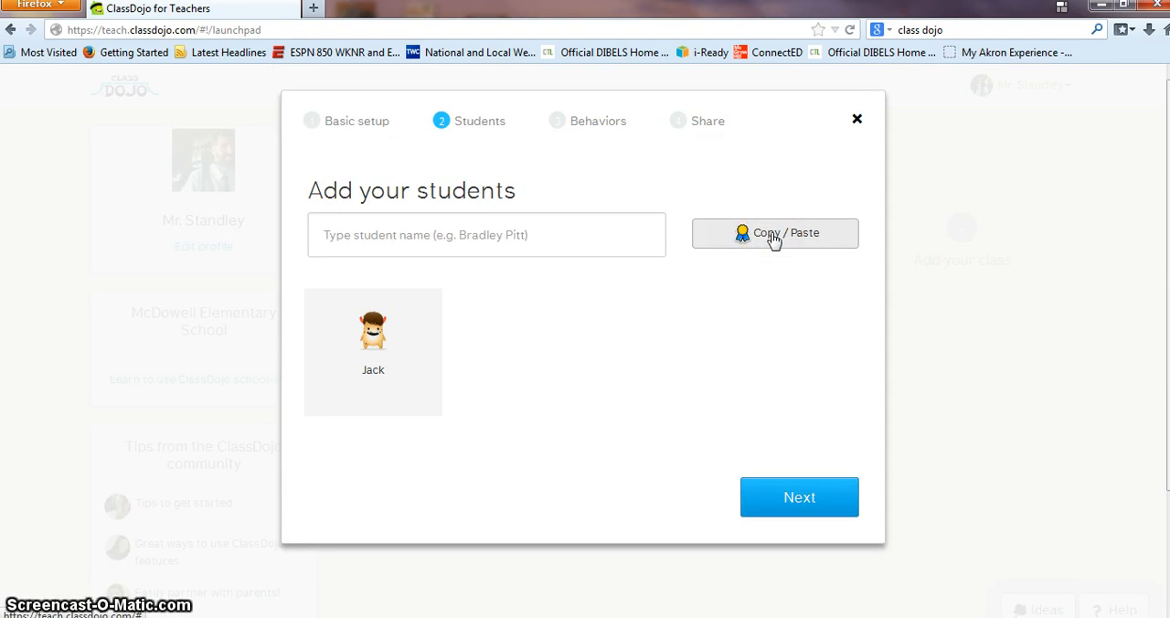
Step: Continue to the class behaviors and change the icon of the needs-work behavior Bullying to the red clock
click(814, 498)
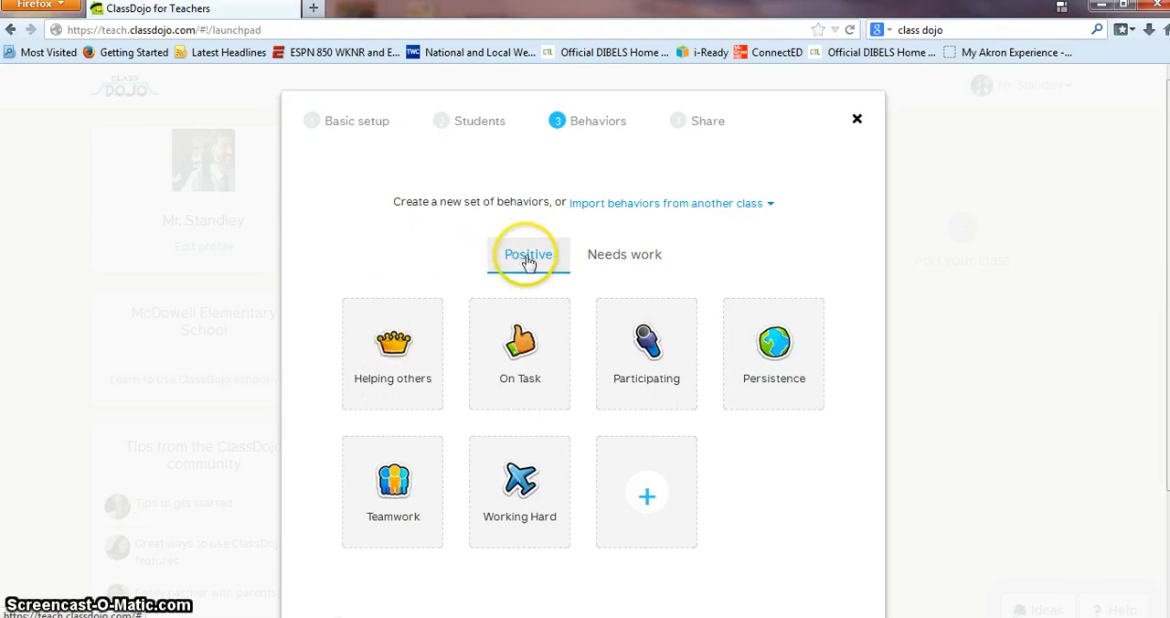
click(618, 260)
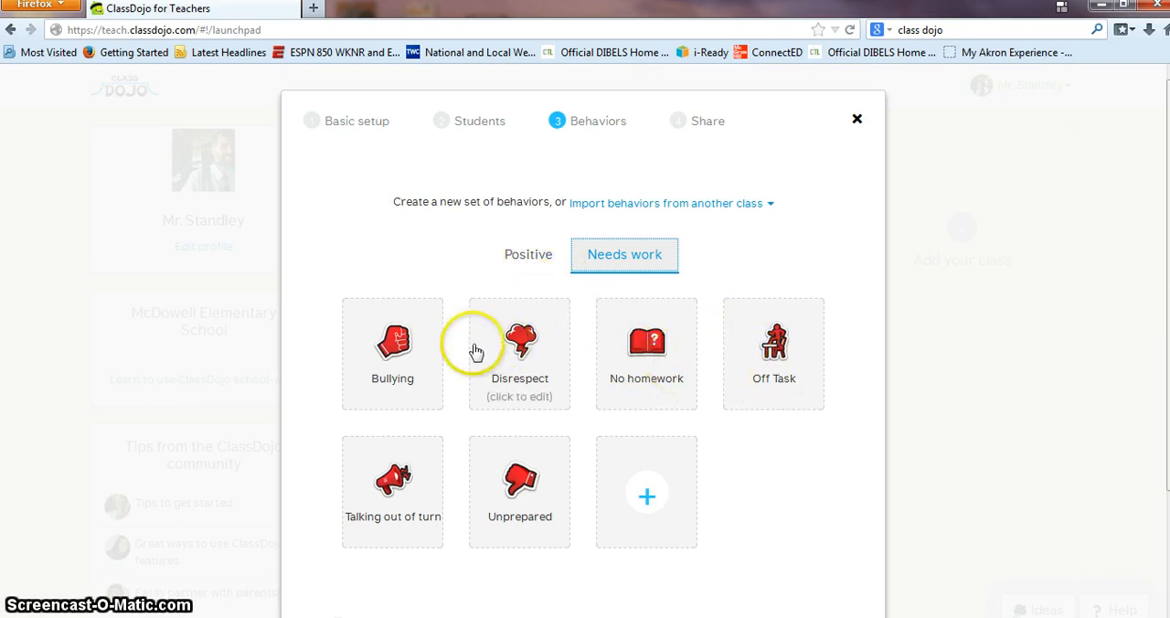
click(408, 403)
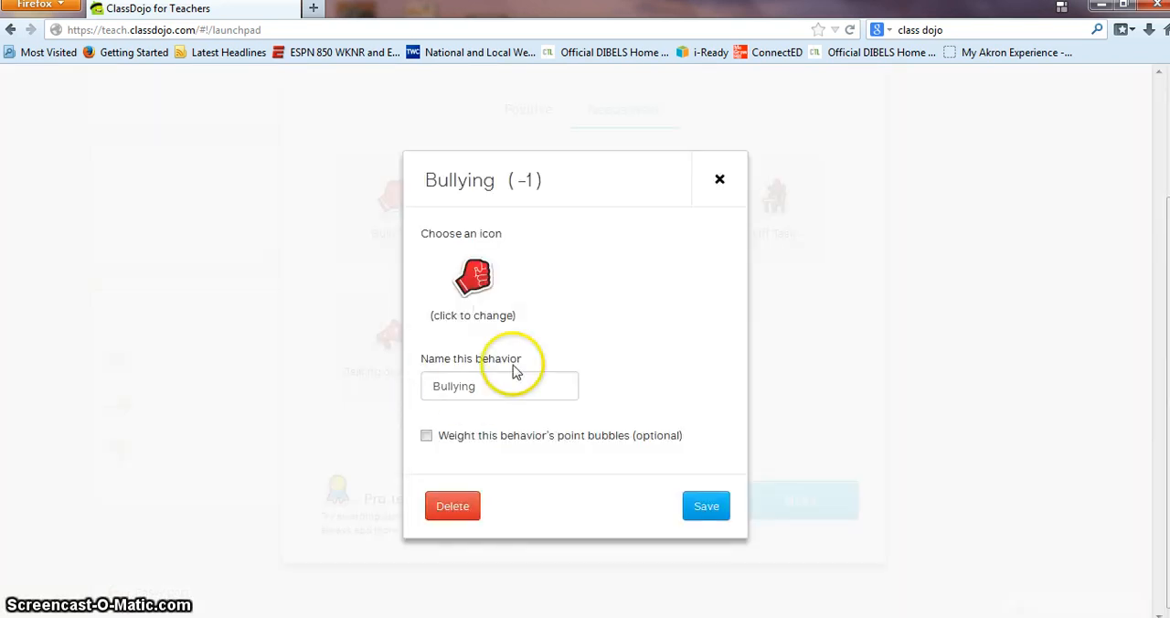
click(471, 232)
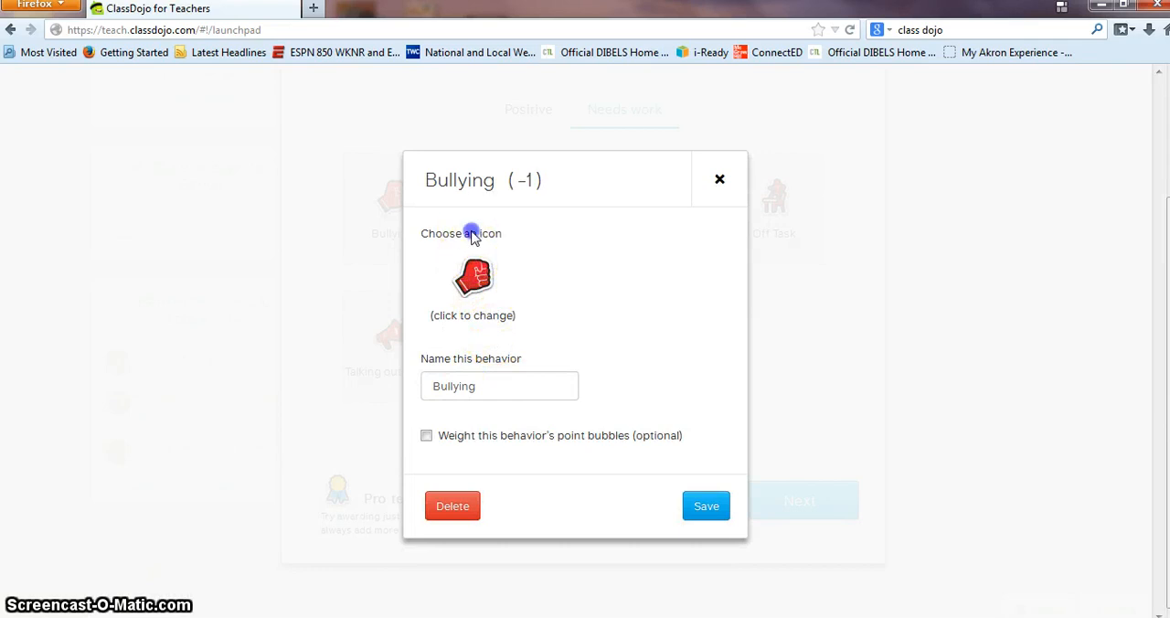
click(472, 284)
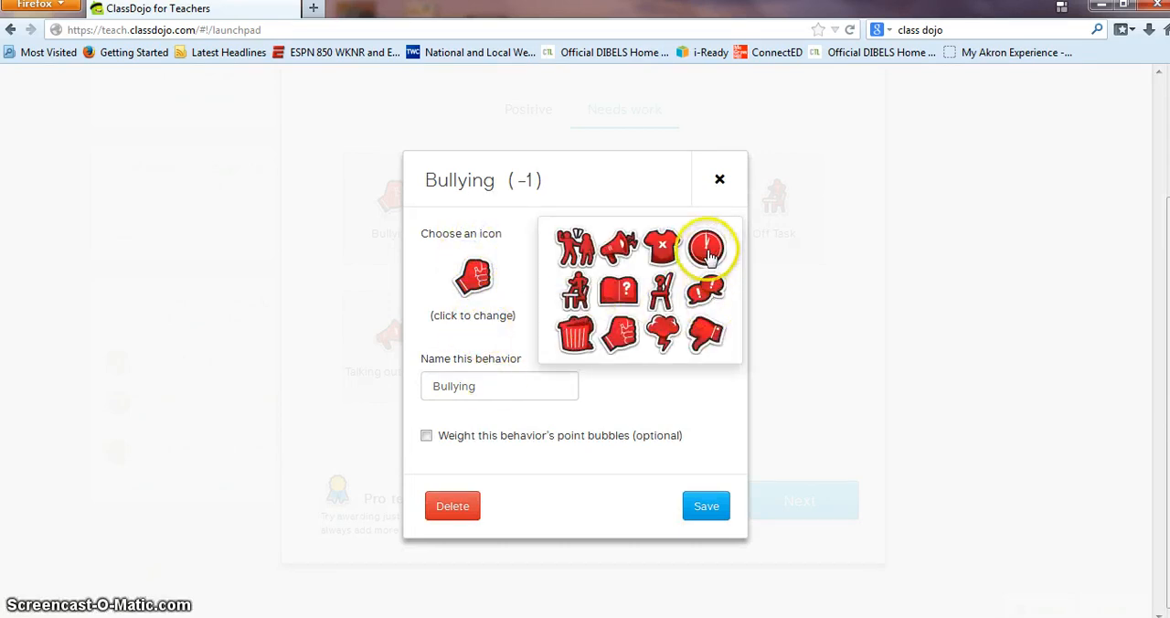
click(706, 252)
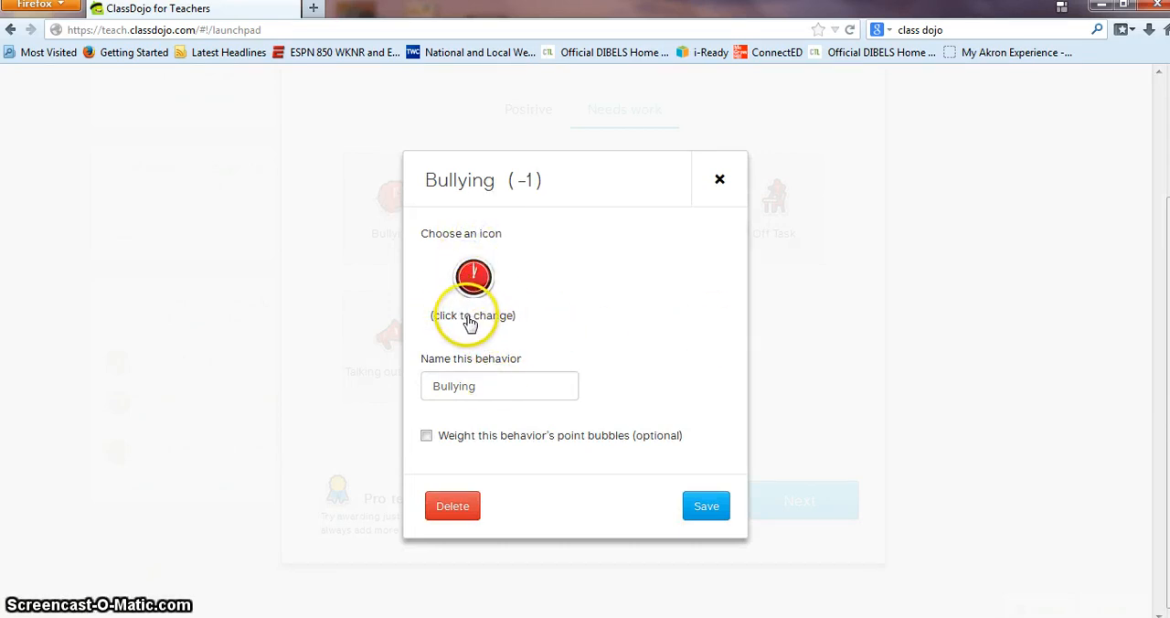
Step: Turn on point bubble weighting for the Bullying behavior, keep its weight at 1, and save the behavior
drag(475, 386, 420, 386)
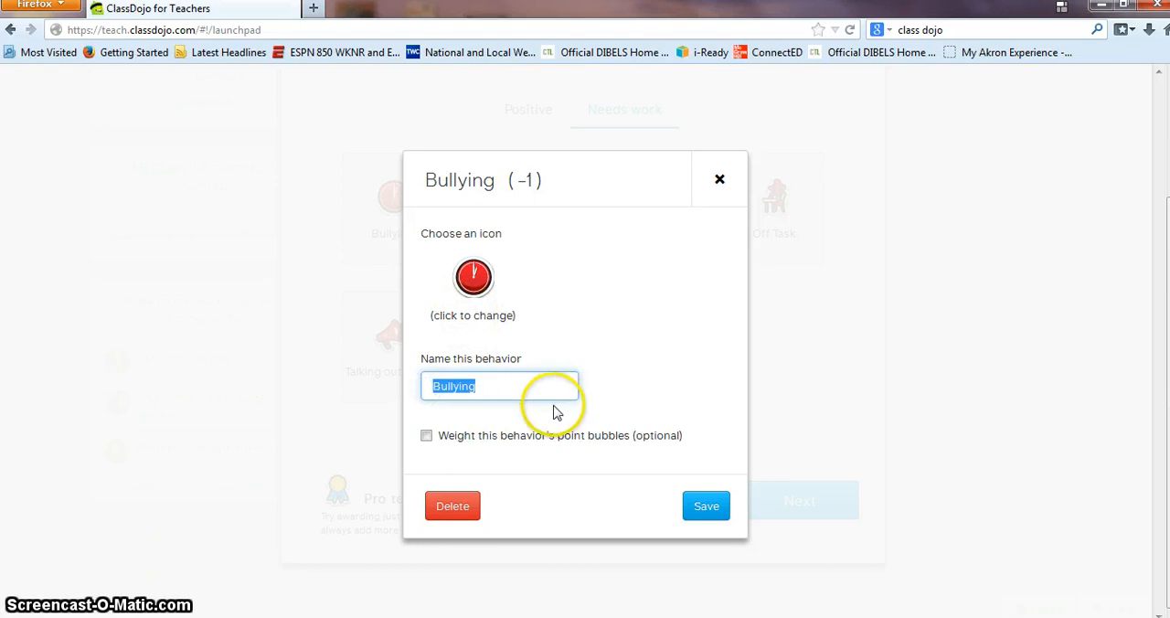
click(426, 436)
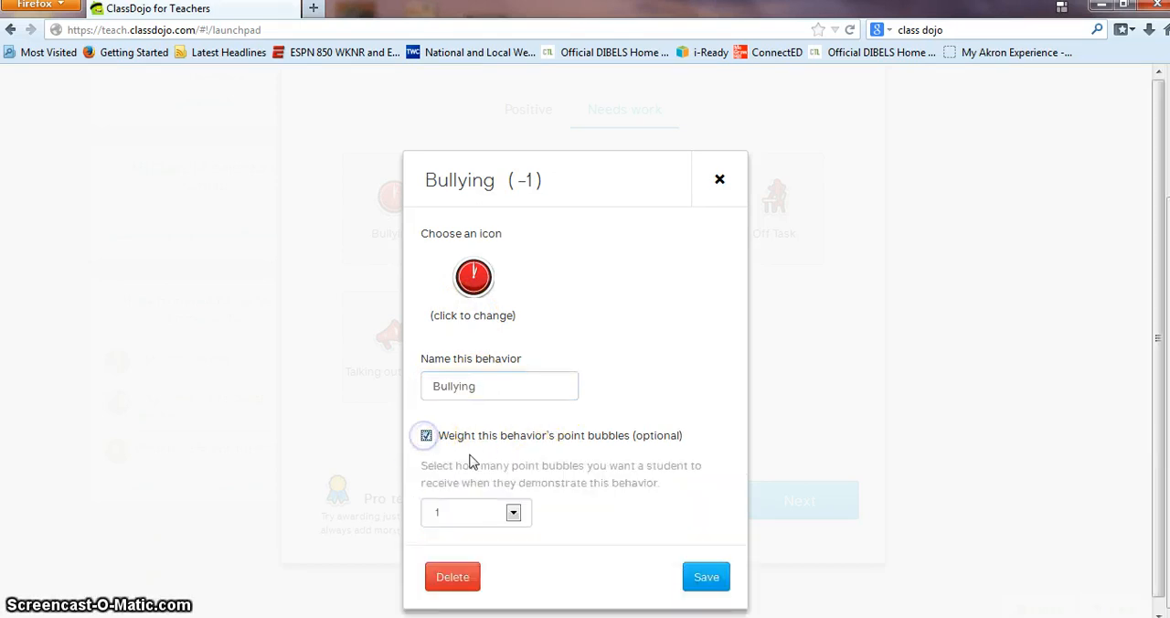
click(512, 514)
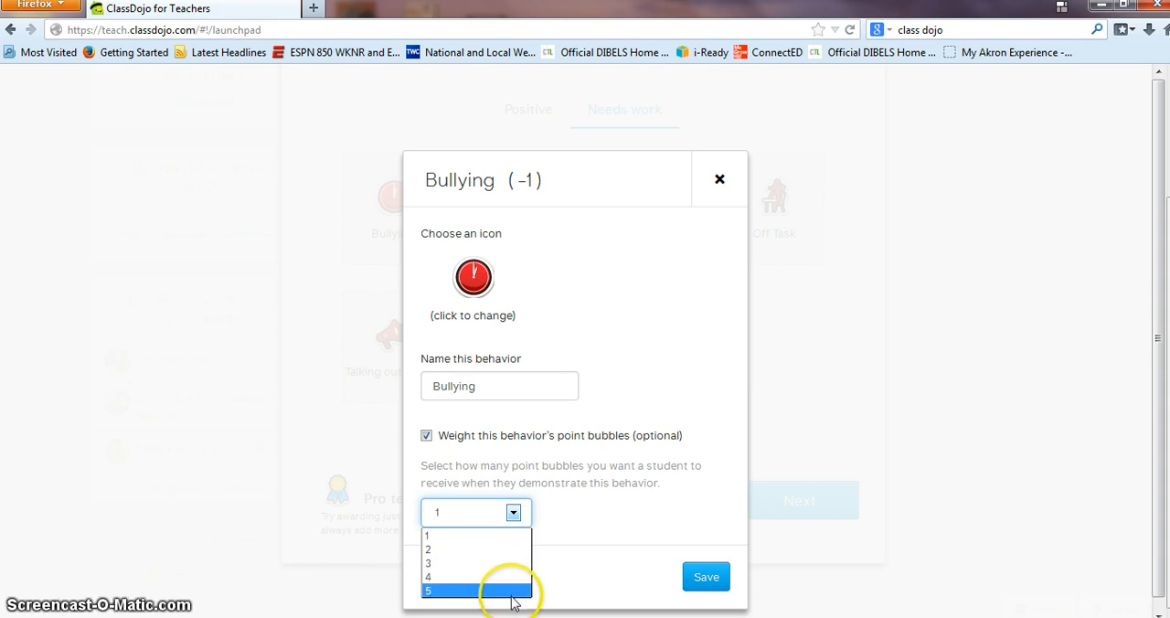
click(513, 513)
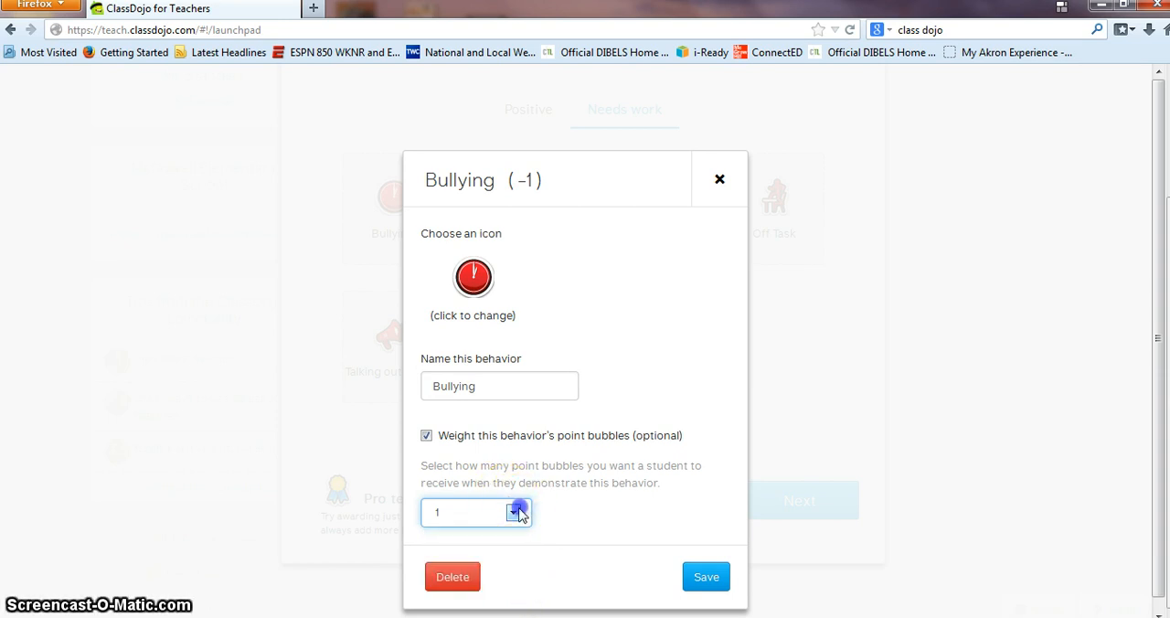
click(707, 577)
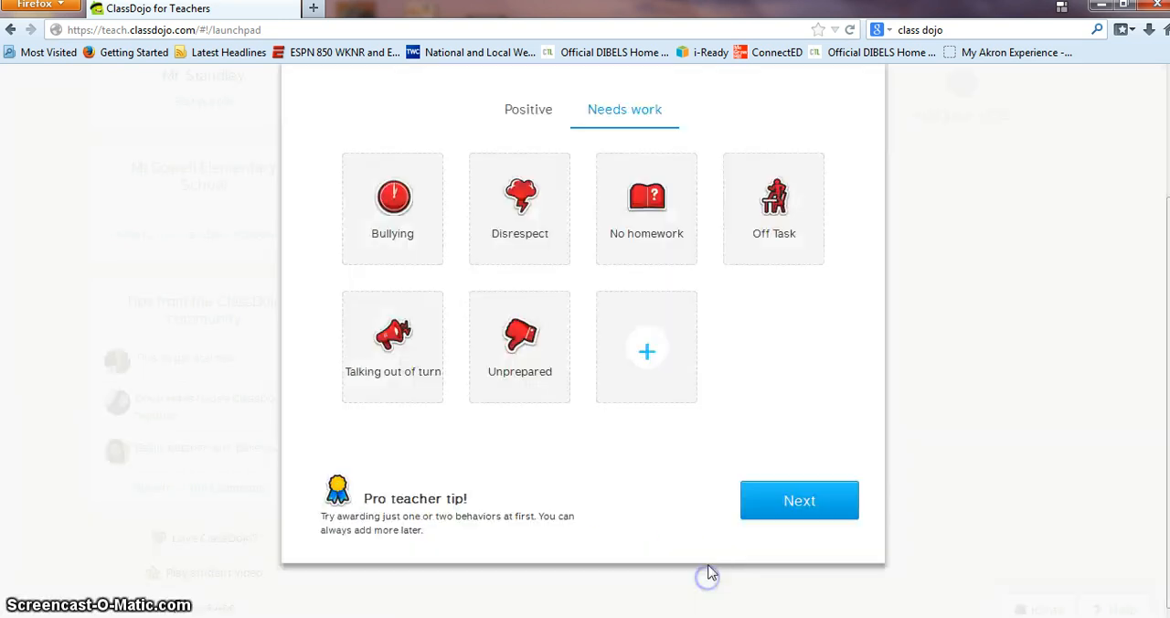
Step: Review the class's positive behaviors and continue to the Share stage of the class setup
scroll(585, 319, up, 3)
click(522, 256)
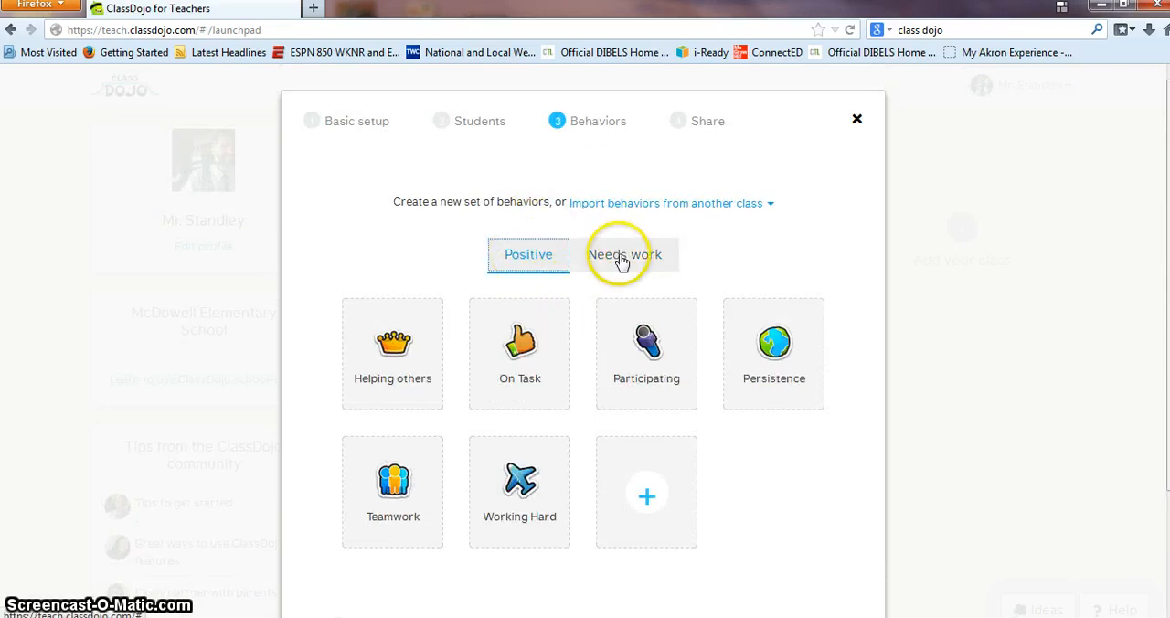
scroll(690, 492, down, 1)
scroll(689, 492, down, 2)
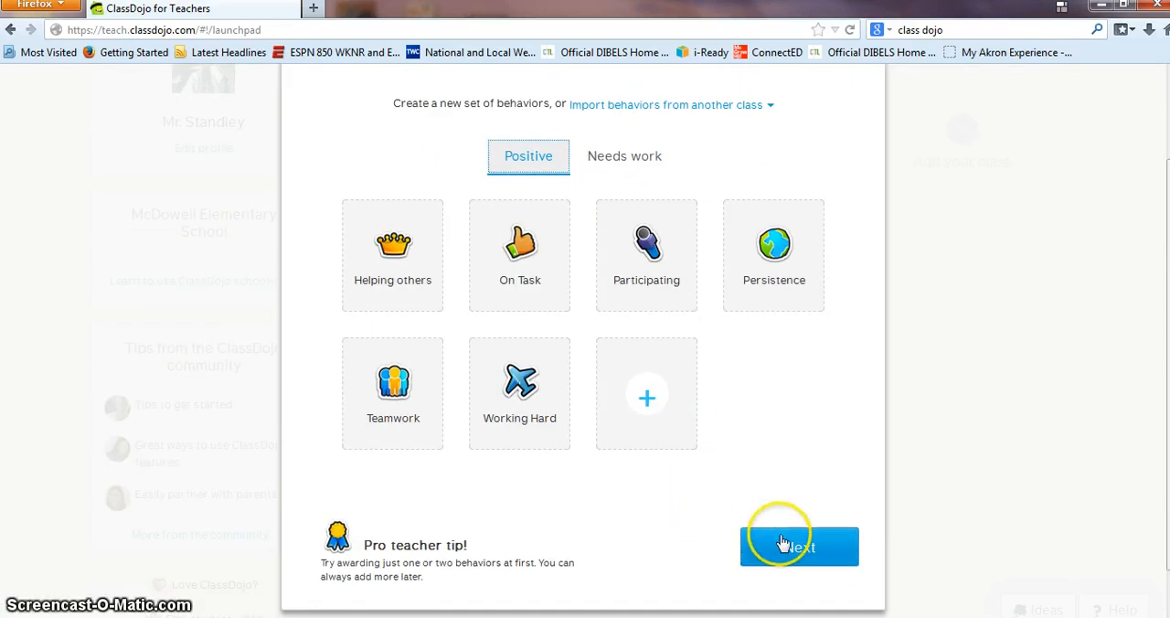
click(791, 555)
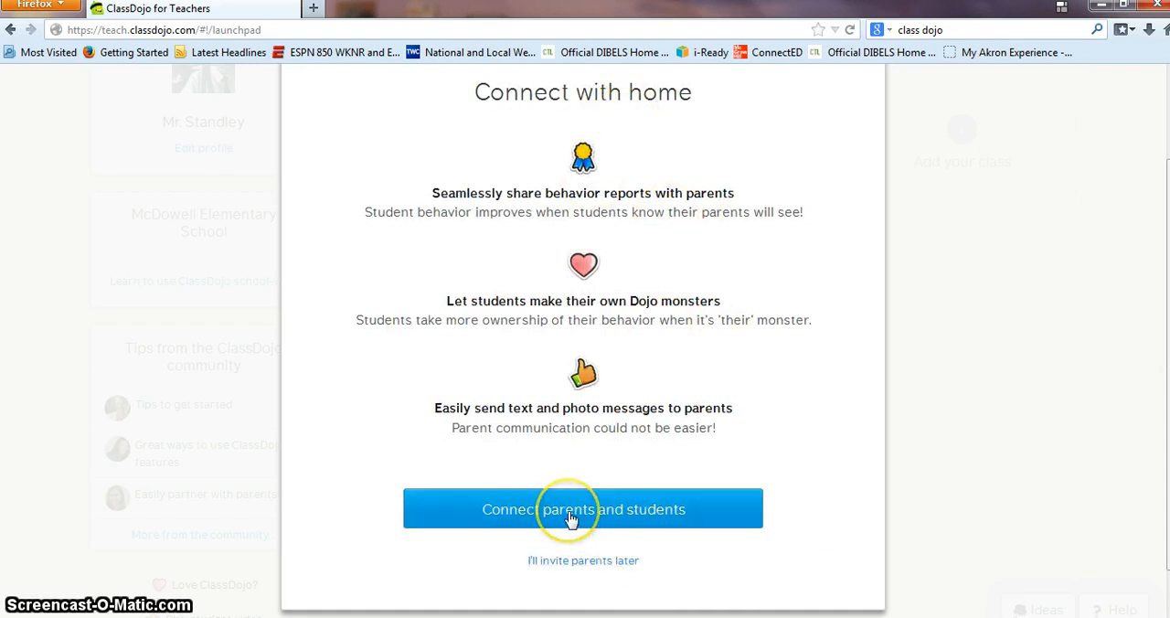
Step: Connect parents and students by downloading their invitations, and finish the class setup
scroll(543, 443, up, 2)
scroll(590, 549, down, 3)
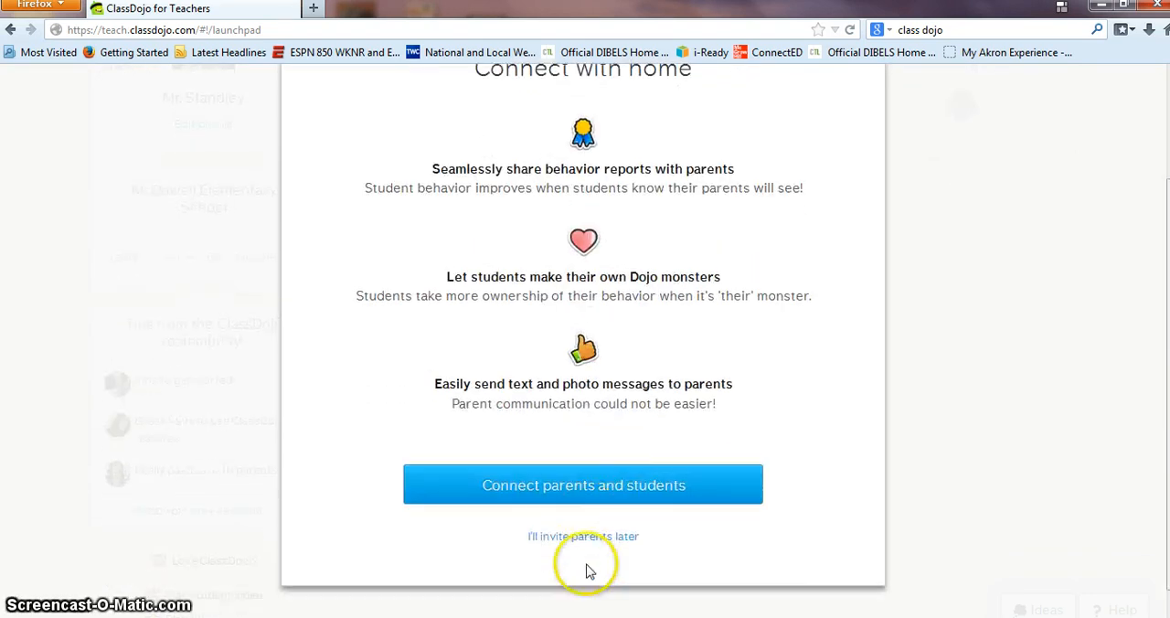
click(594, 466)
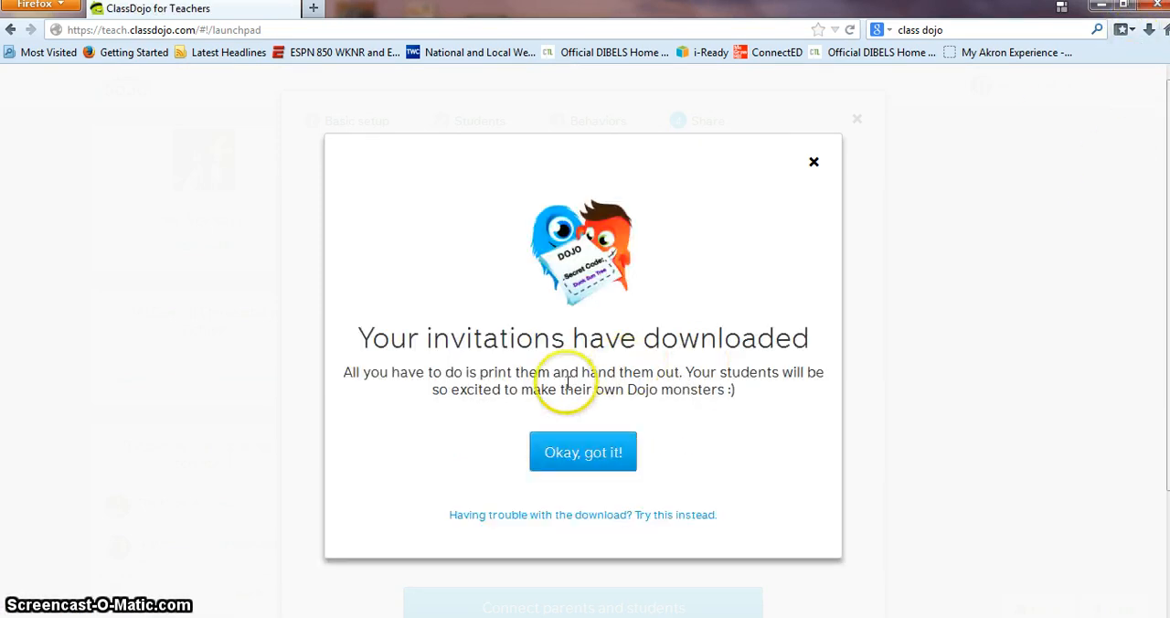
click(596, 449)
click(596, 355)
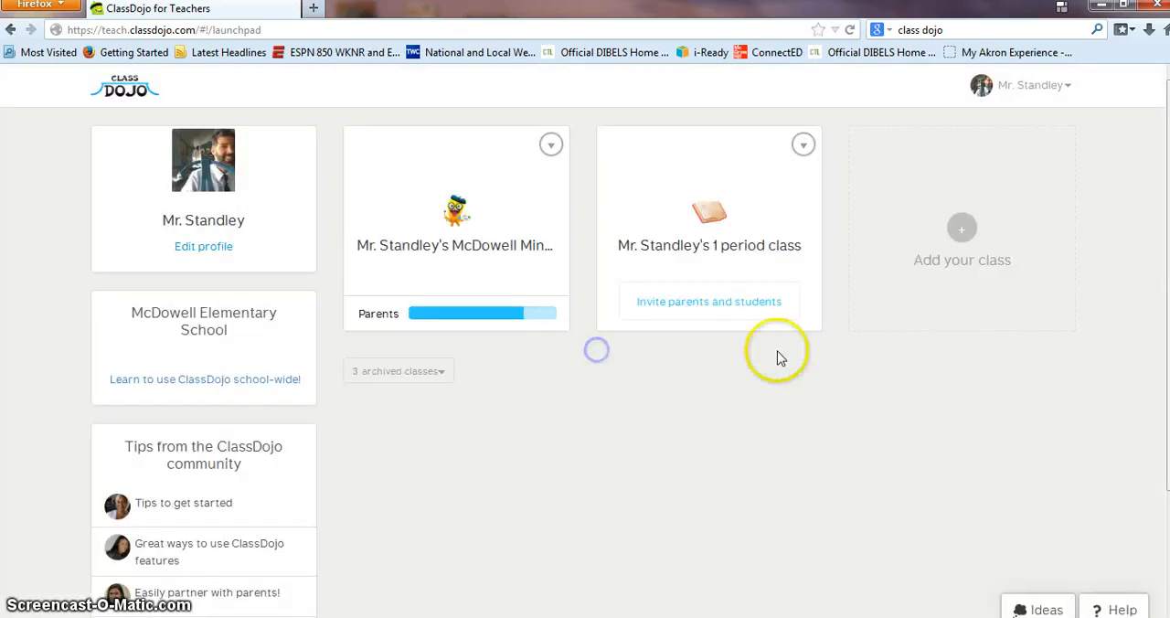
Step: Open the 167 KB invitations file from the browser's recent downloads with Adobe Reader
click(1145, 32)
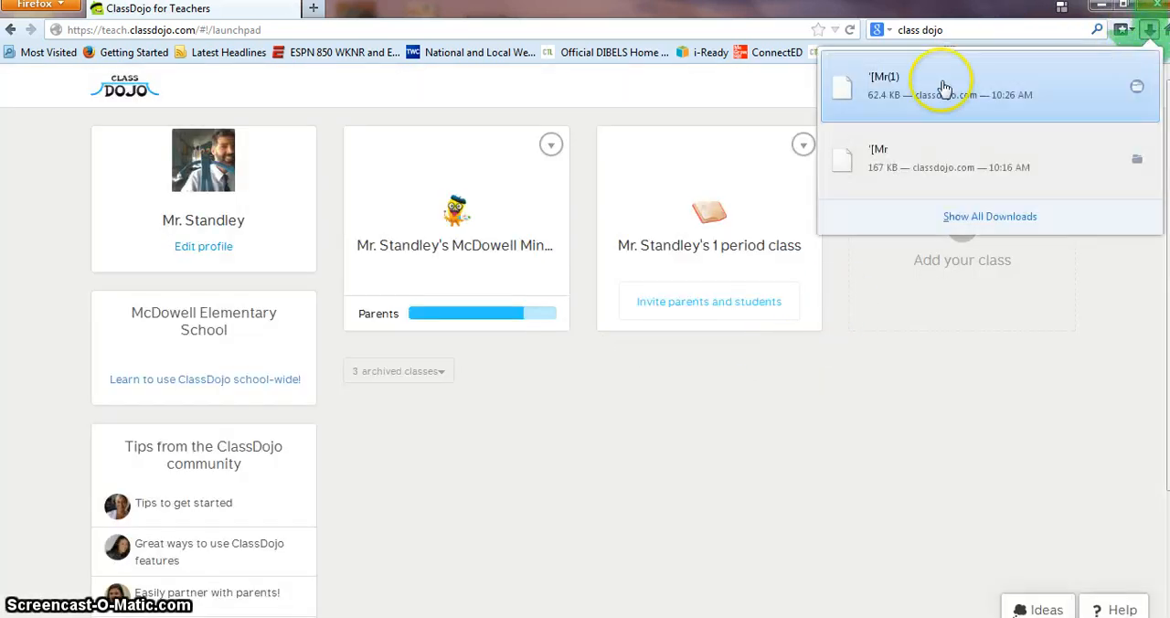
click(908, 159)
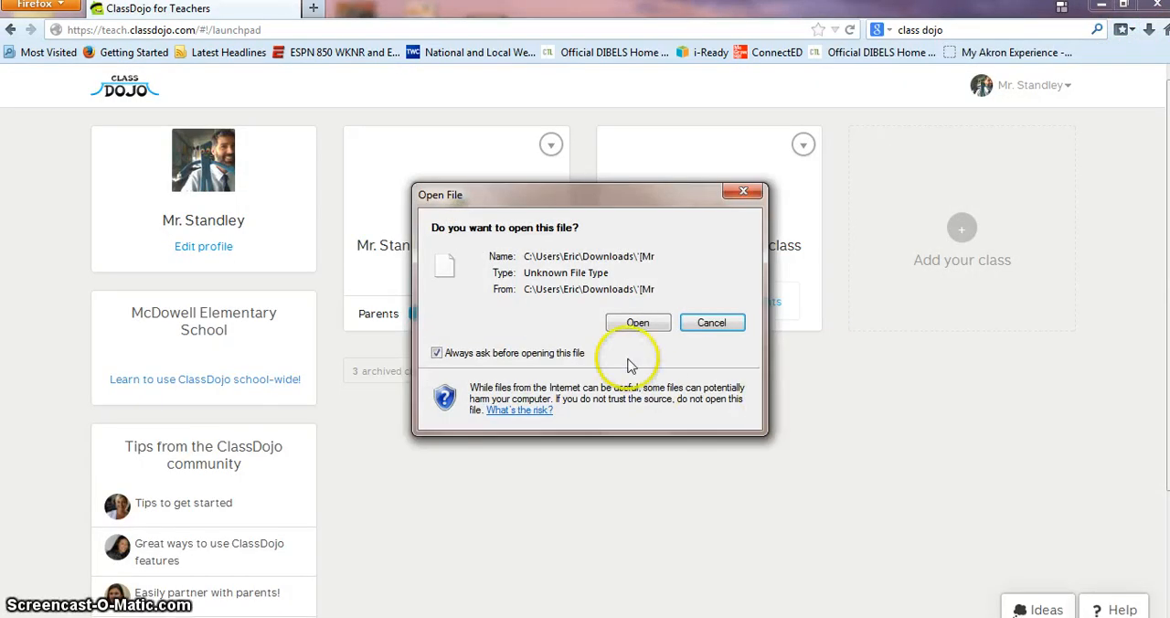
click(635, 320)
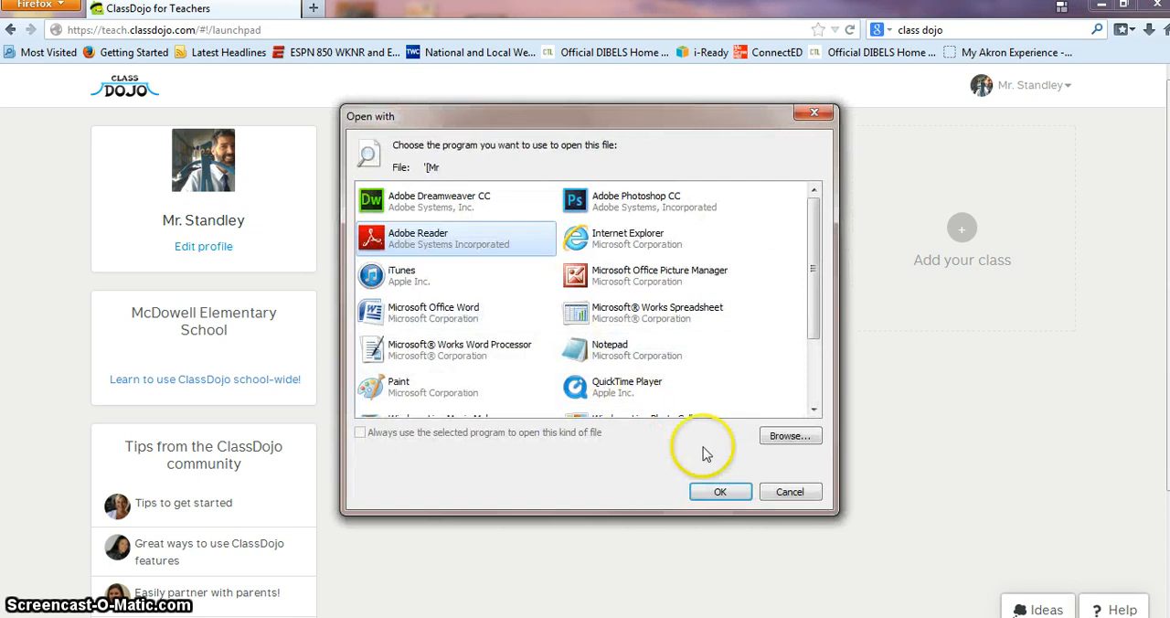
click(713, 493)
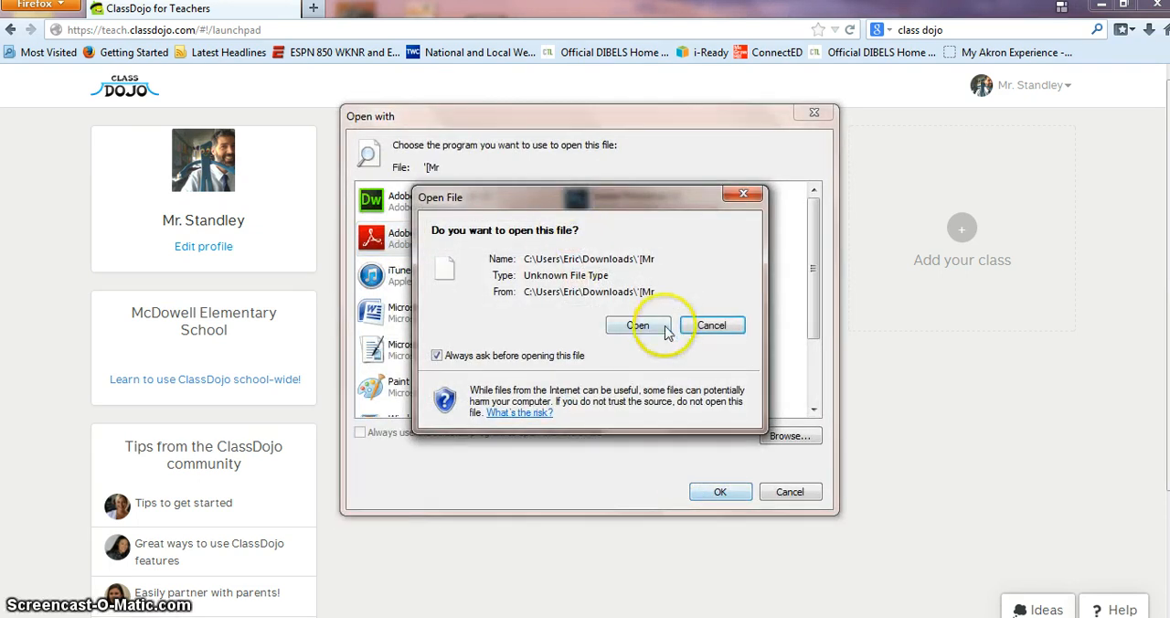
click(651, 329)
double_click(653, 331)
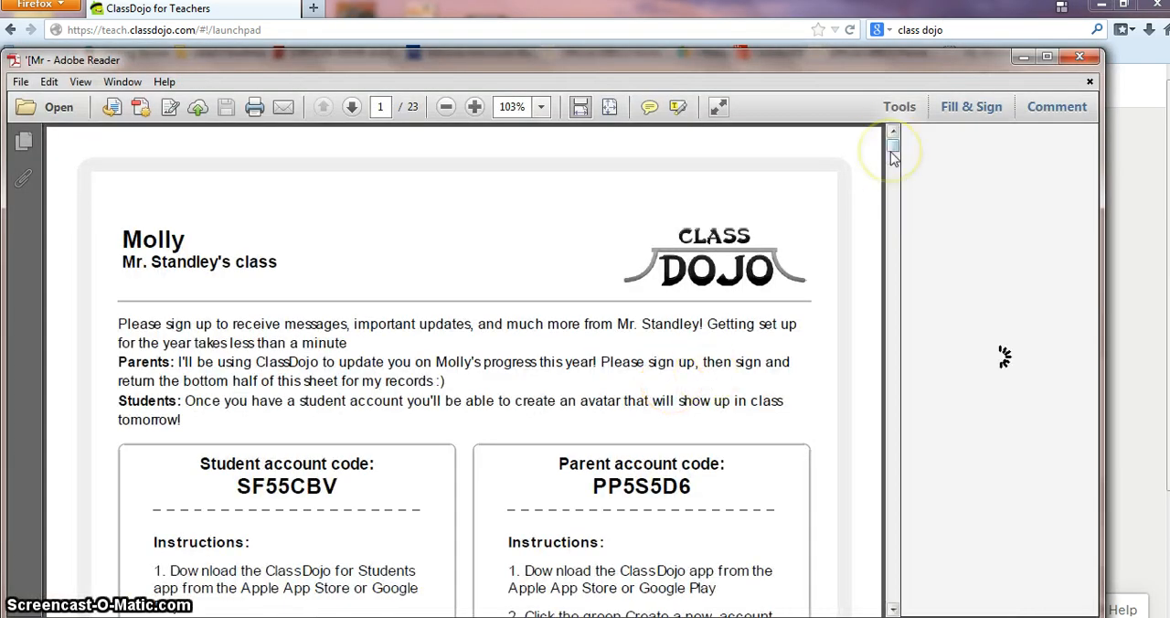
Step: Examine the student and parent invitation sheets on the first two pages of the PDF, and close the document
drag(893, 153, 893, 183)
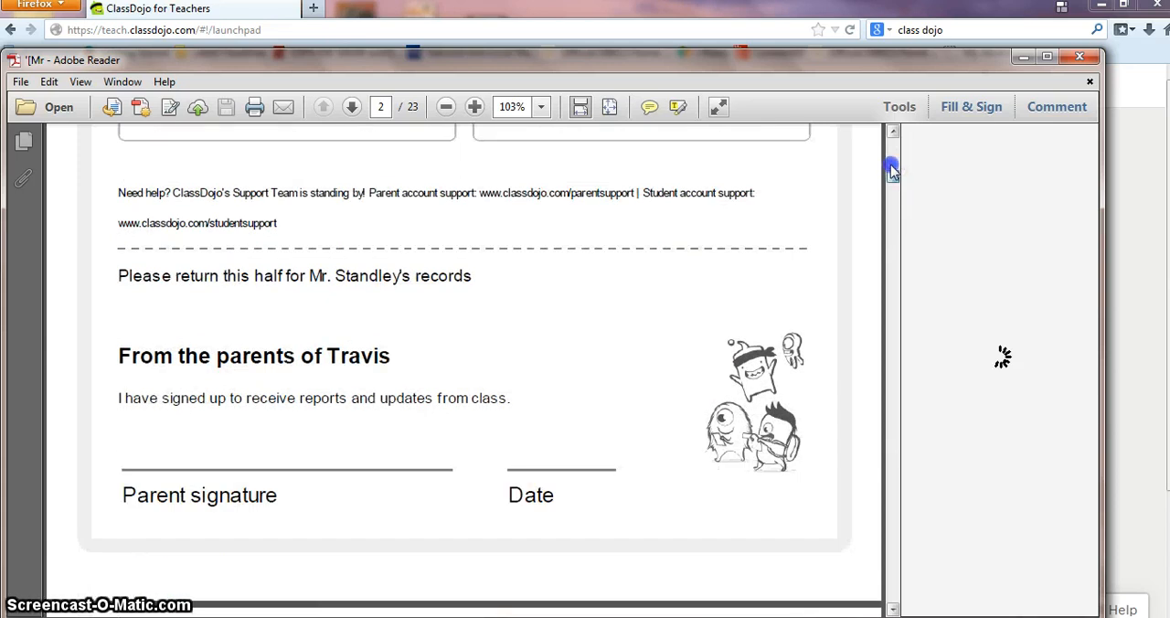
drag(890, 166, 893, 169)
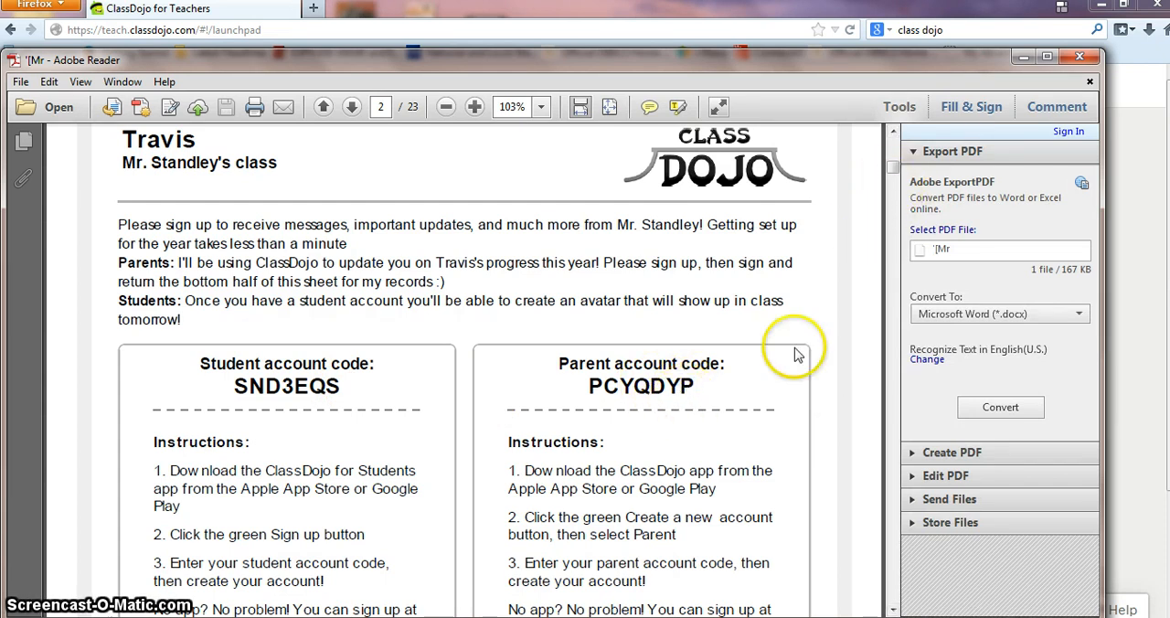
click(1079, 57)
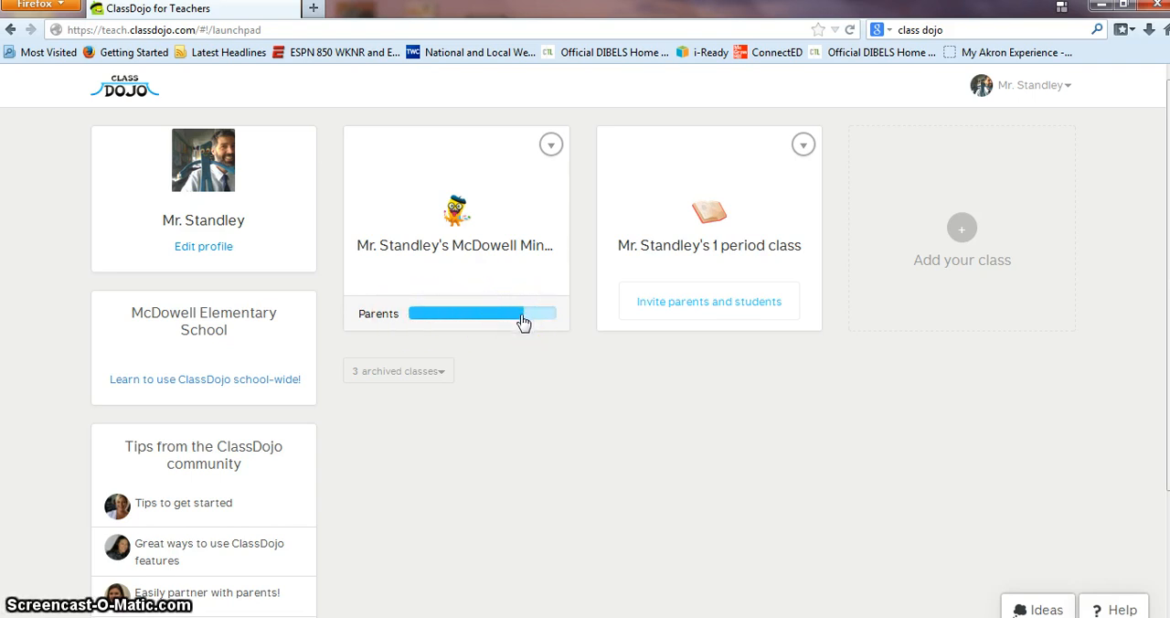
Step: Open the existing McDowell class and look over the points of all its students
click(454, 218)
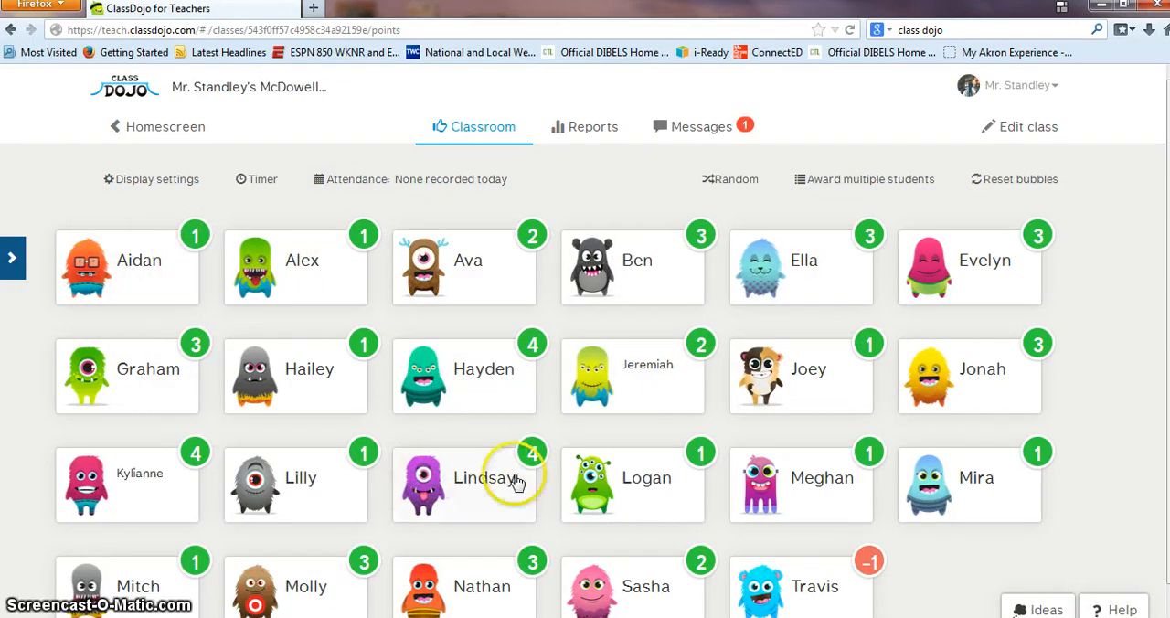
scroll(517, 489, down, 1)
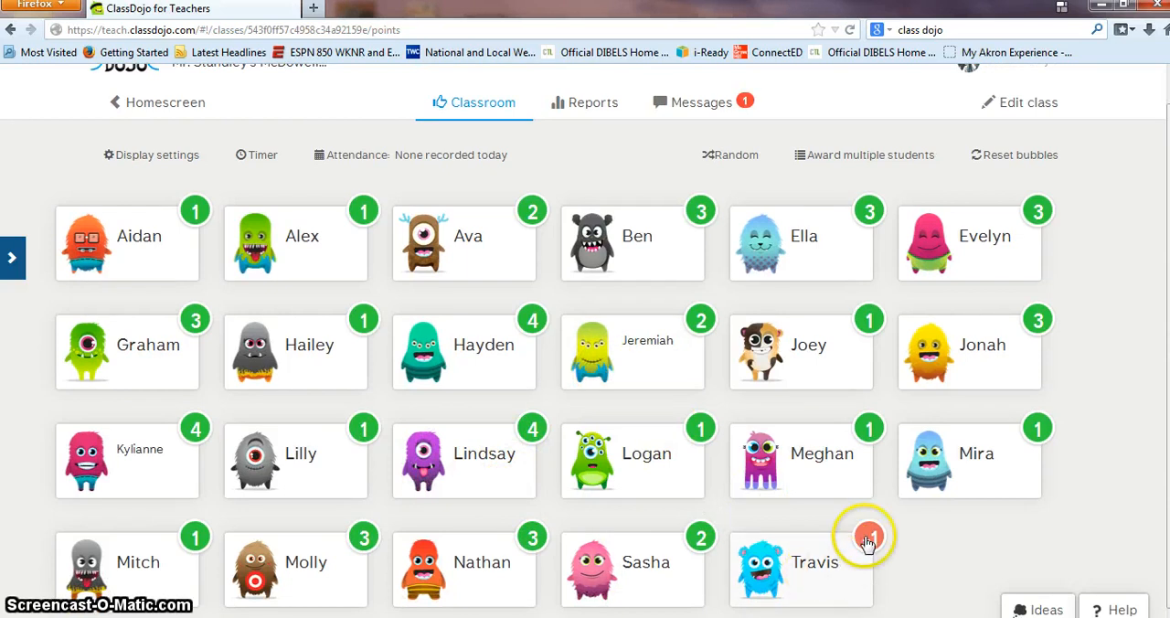
scroll(951, 558, up, 1)
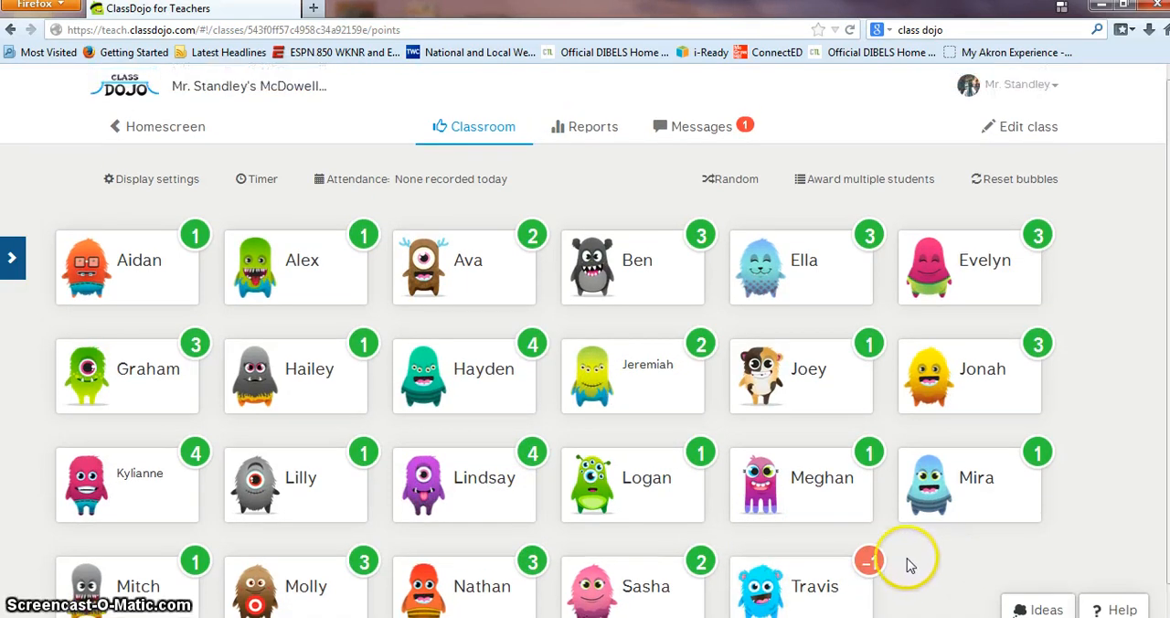
Step: Pick a random student, look over the Positive and Needs work award behaviors, and close the award dialog without giving one
click(721, 182)
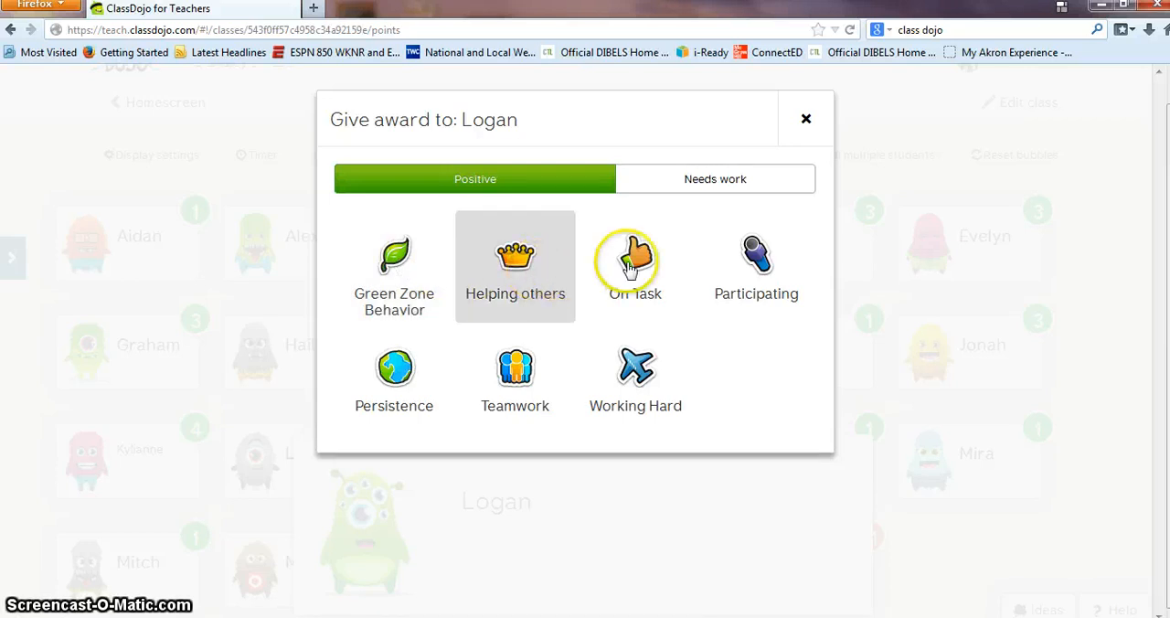
click(734, 180)
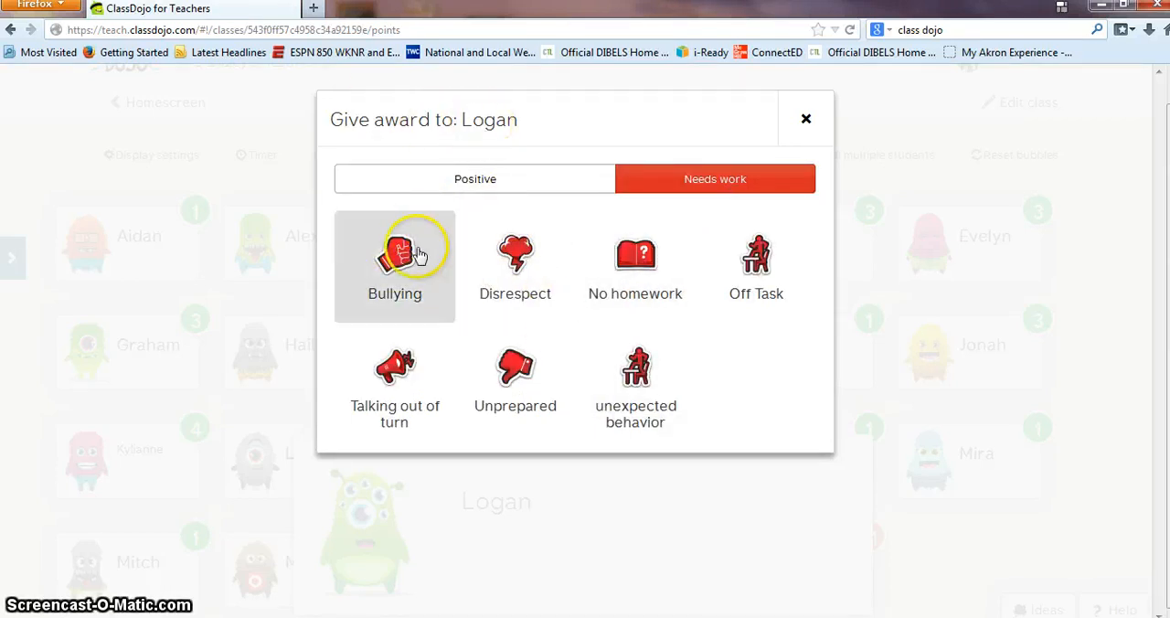
click(459, 182)
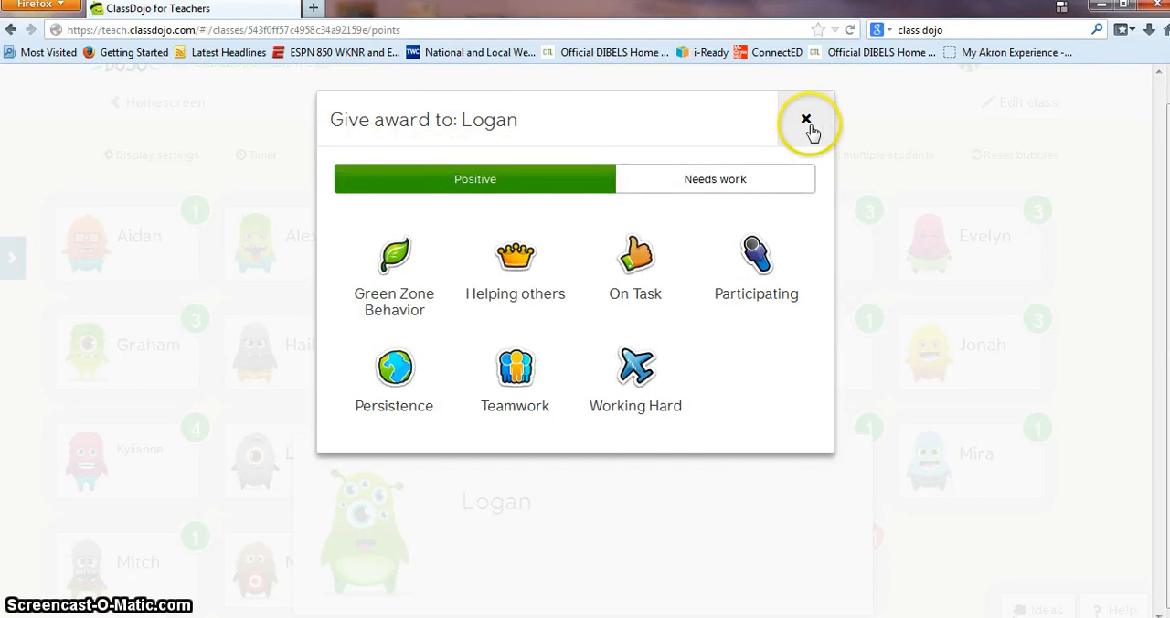
click(806, 122)
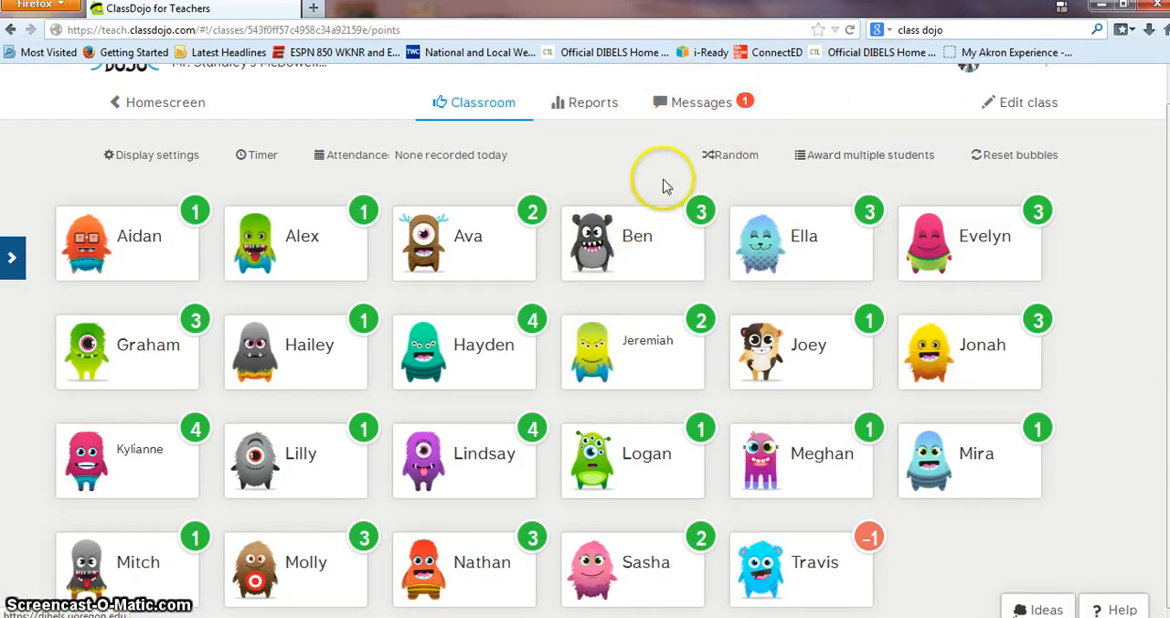
Step: Open the McDowell class reports and examine this week's whole-class behavior chart and the list of awarded points
scroll(543, 226, up, 1)
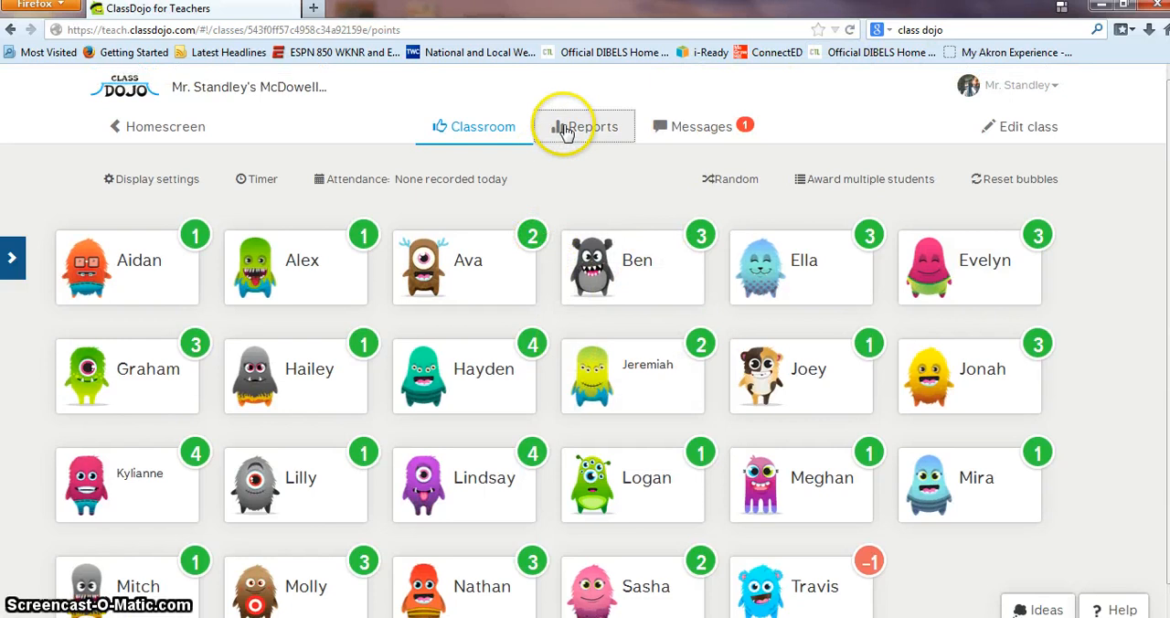
click(565, 131)
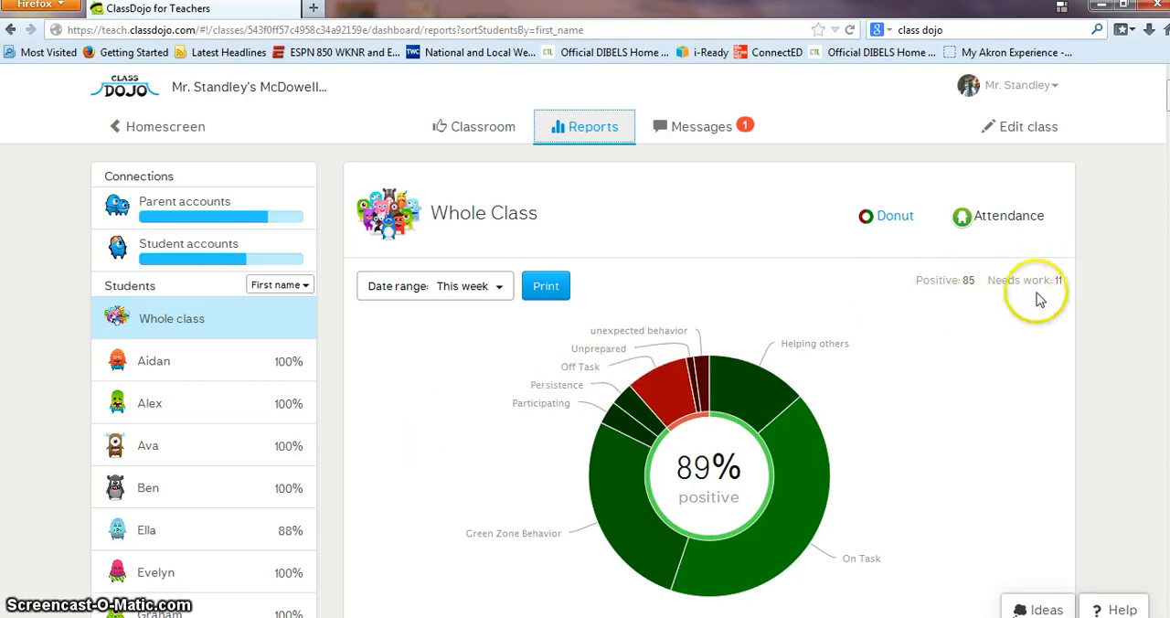
scroll(195, 349, down, 1)
scroll(195, 349, down, 5)
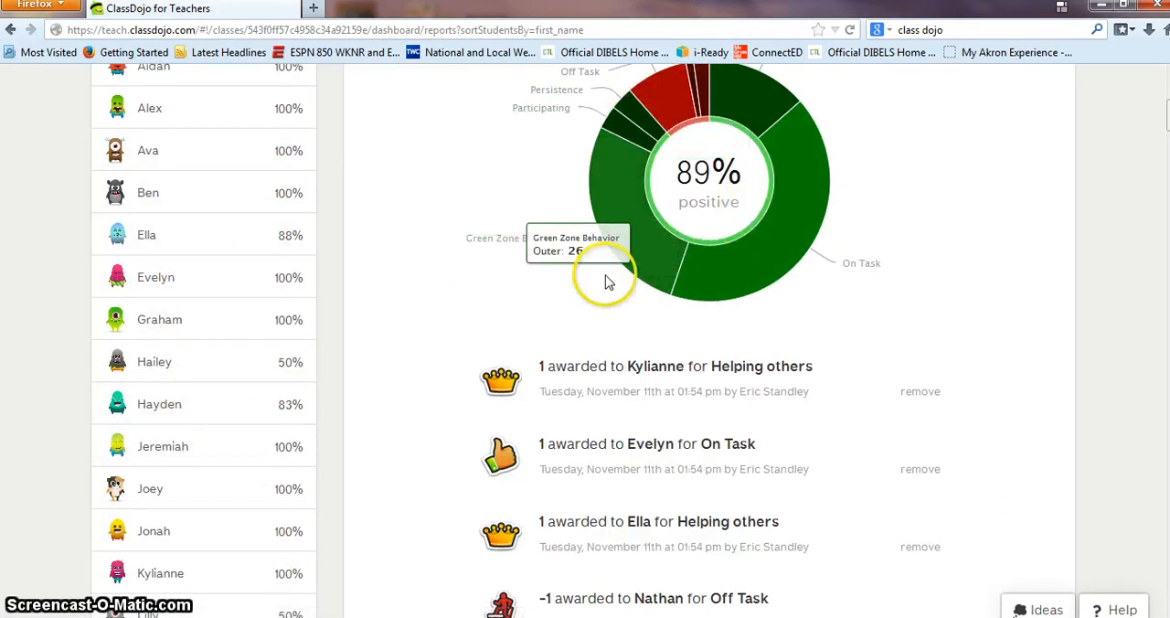
scroll(219, 215, up, 2)
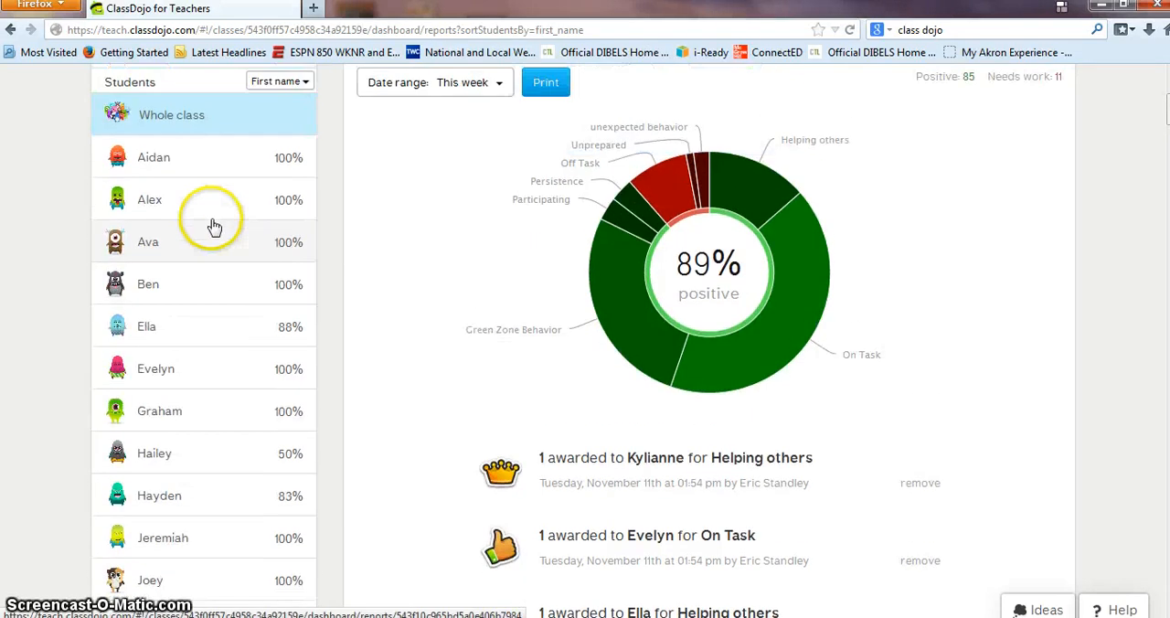
Step: Open the report of the fifth student in the list and examine the behavior chart and award history
click(200, 330)
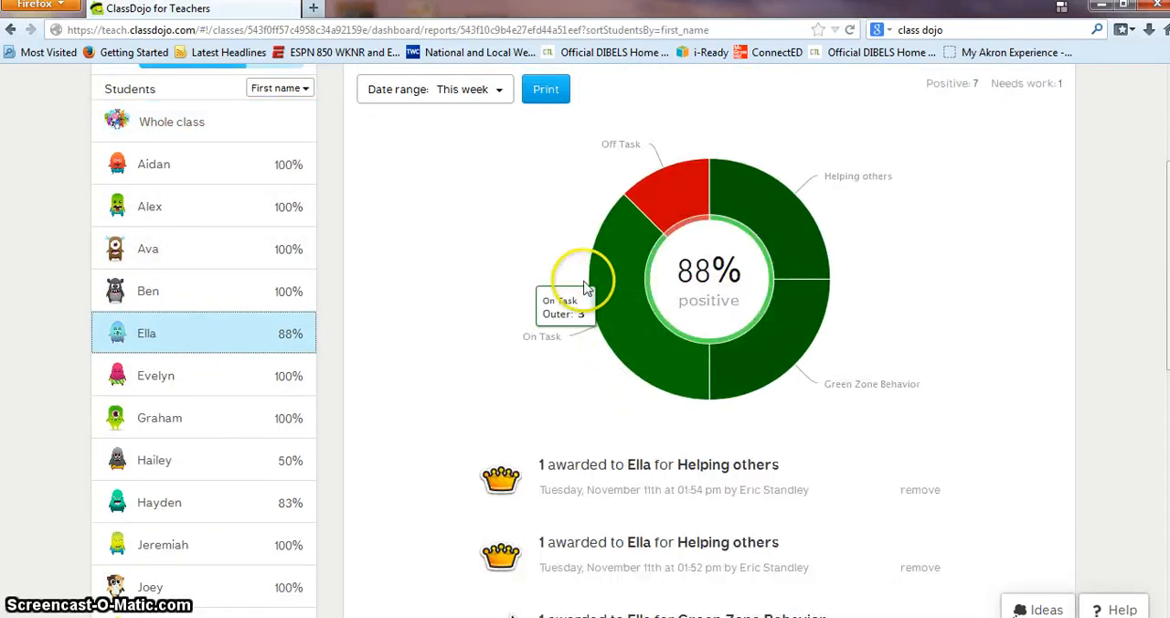
mouse_move(687, 187)
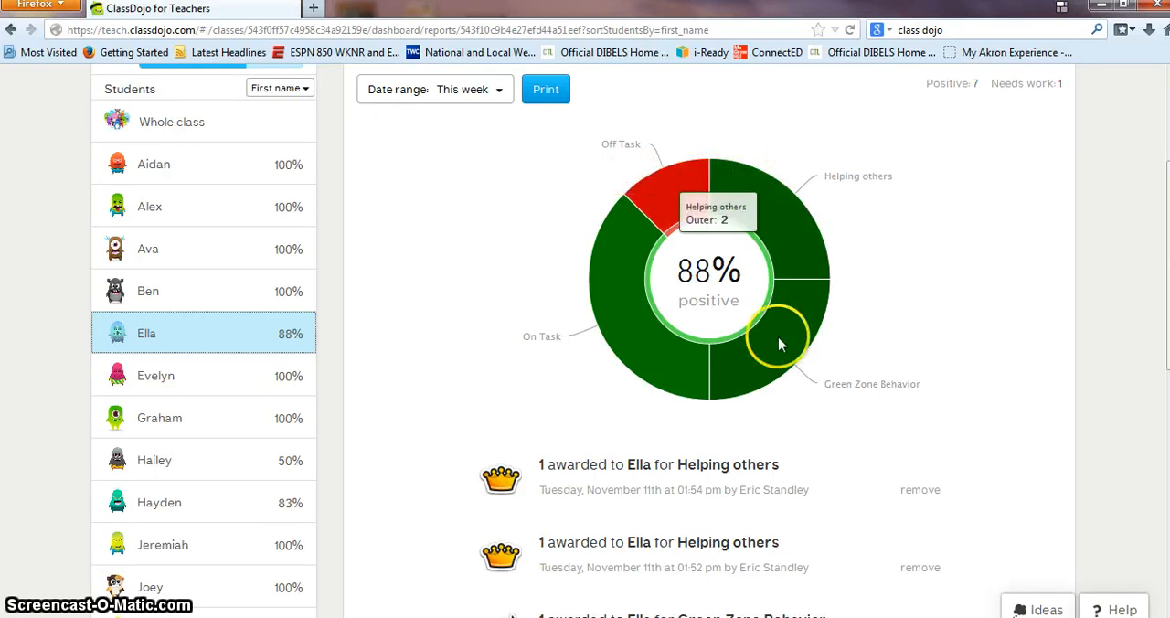
scroll(439, 318, down, 5)
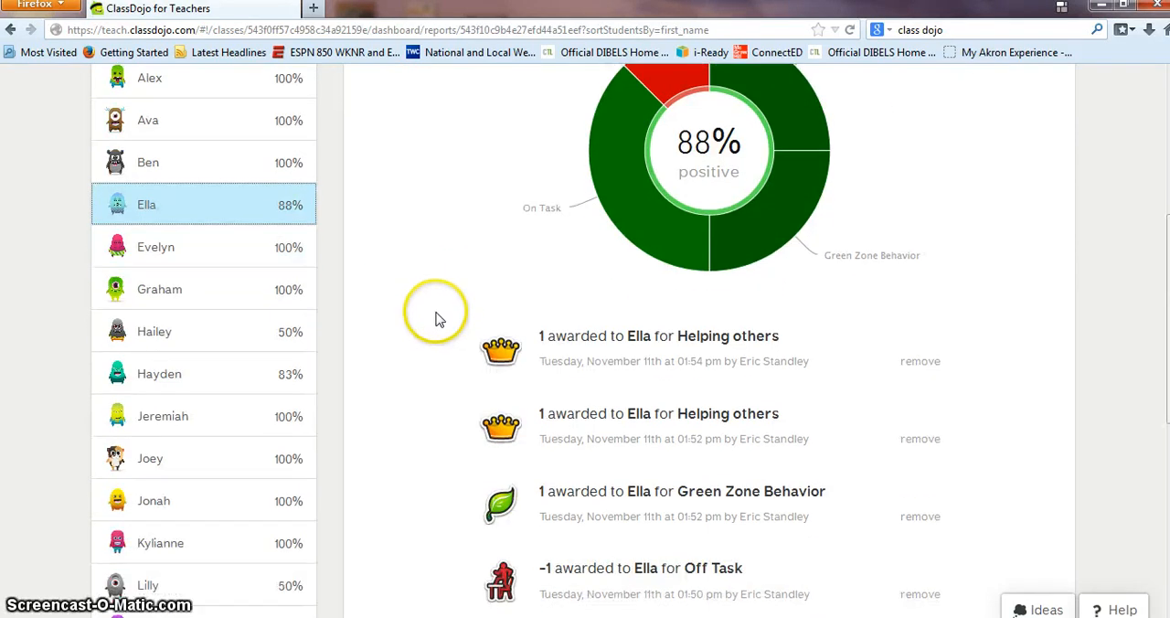
scroll(498, 377, down, 6)
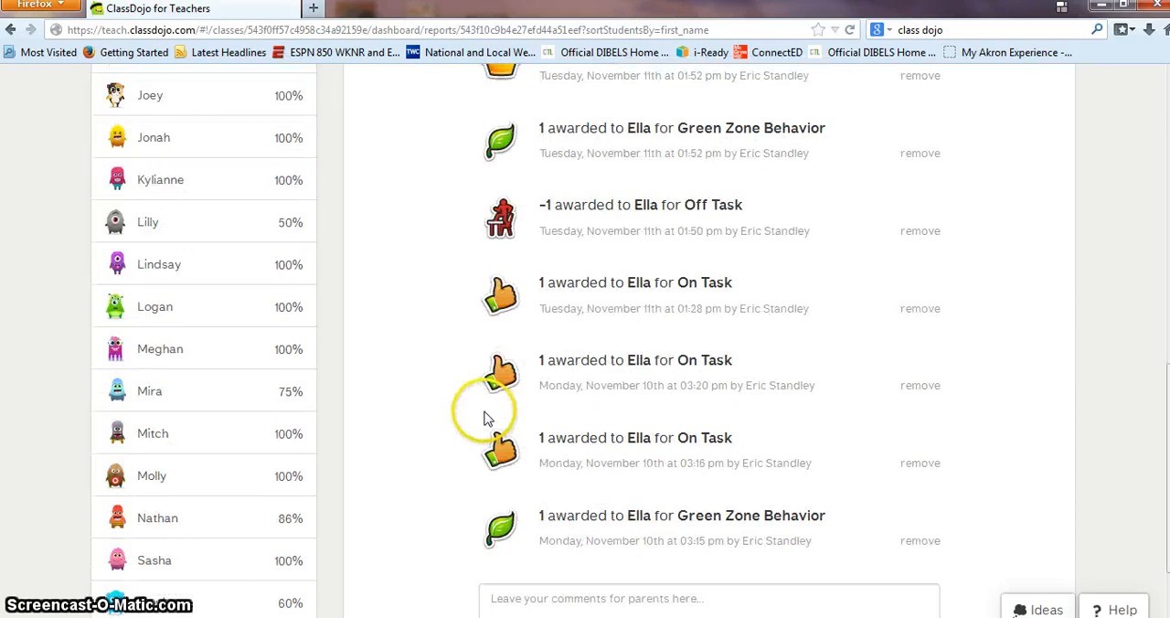
scroll(377, 379, up, 11)
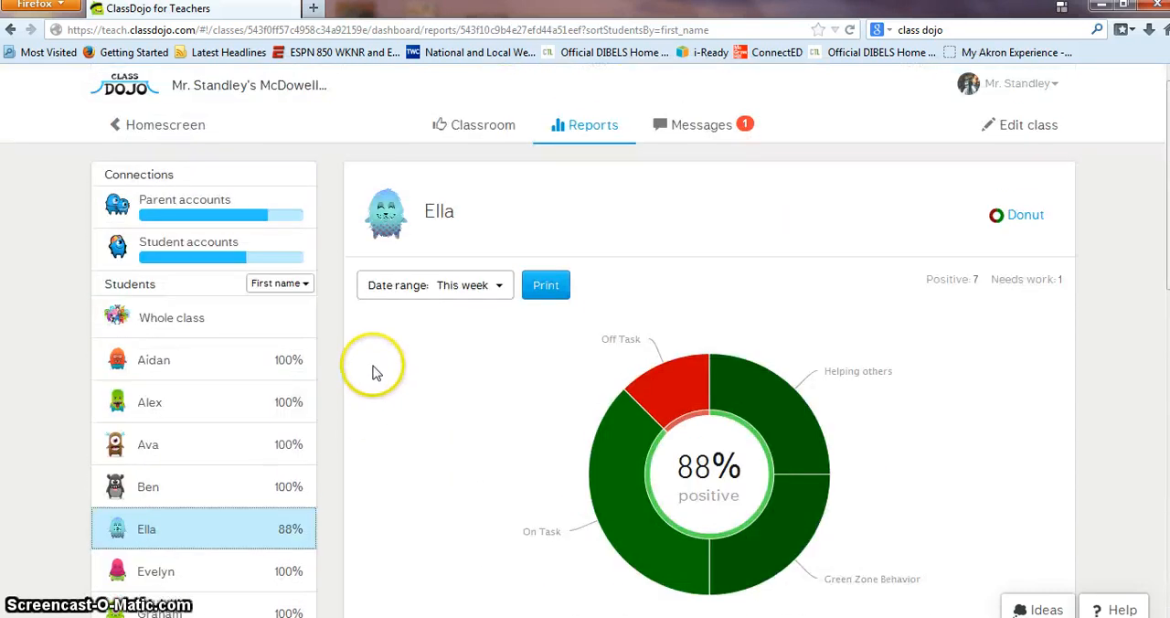
Step: View the student's report for last month (October), and switch its date range to this month (November)
click(494, 286)
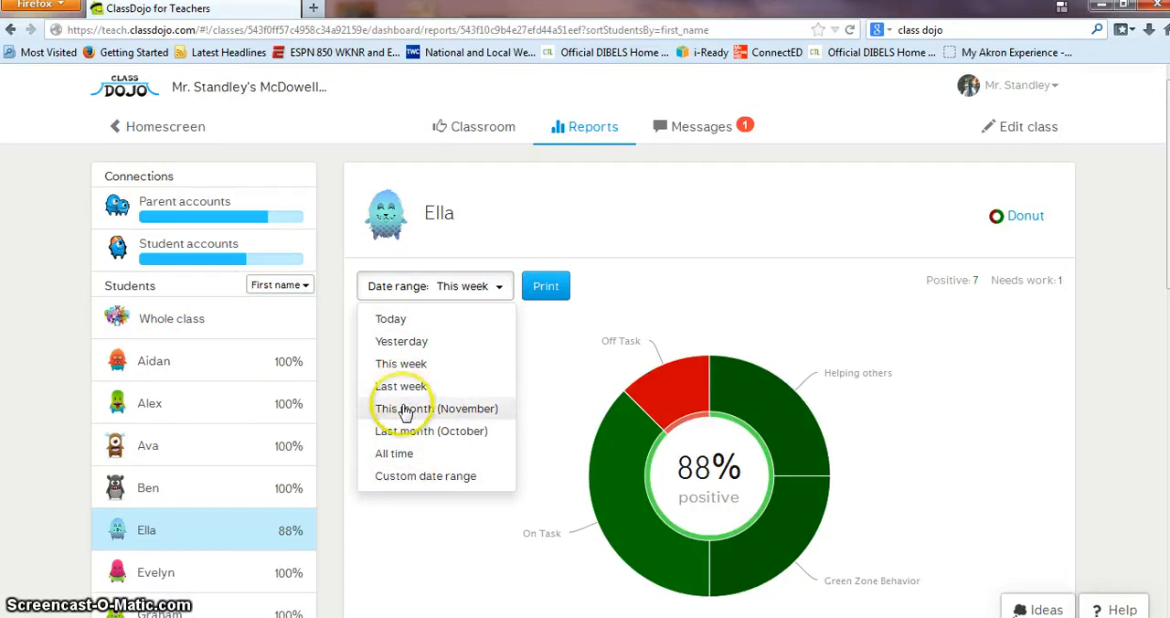
click(398, 435)
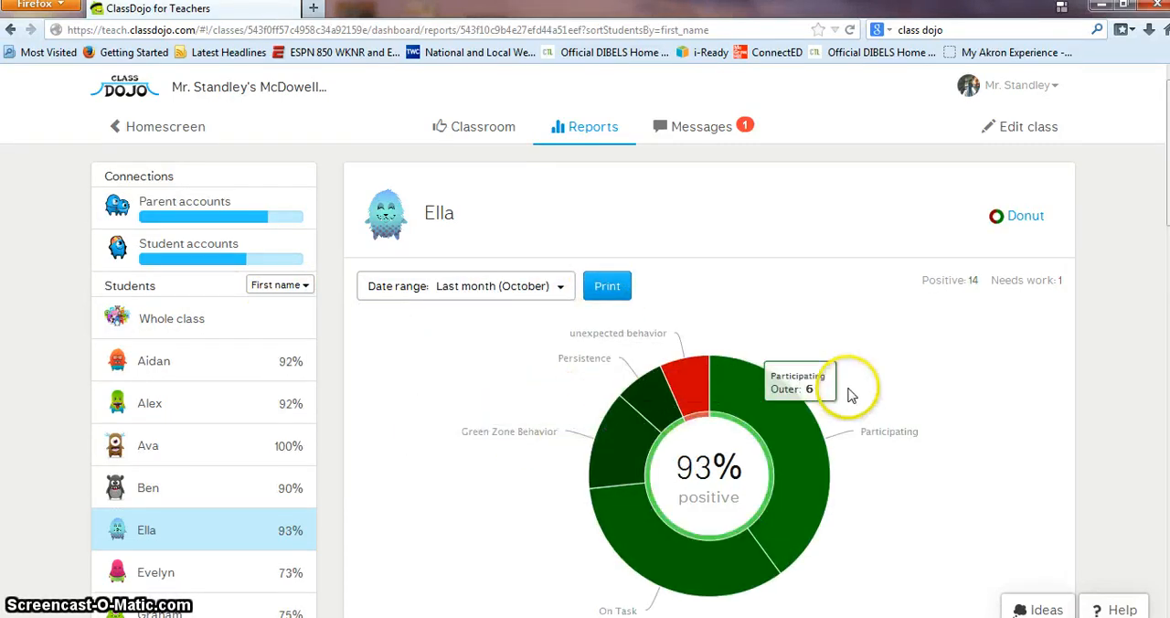
click(530, 286)
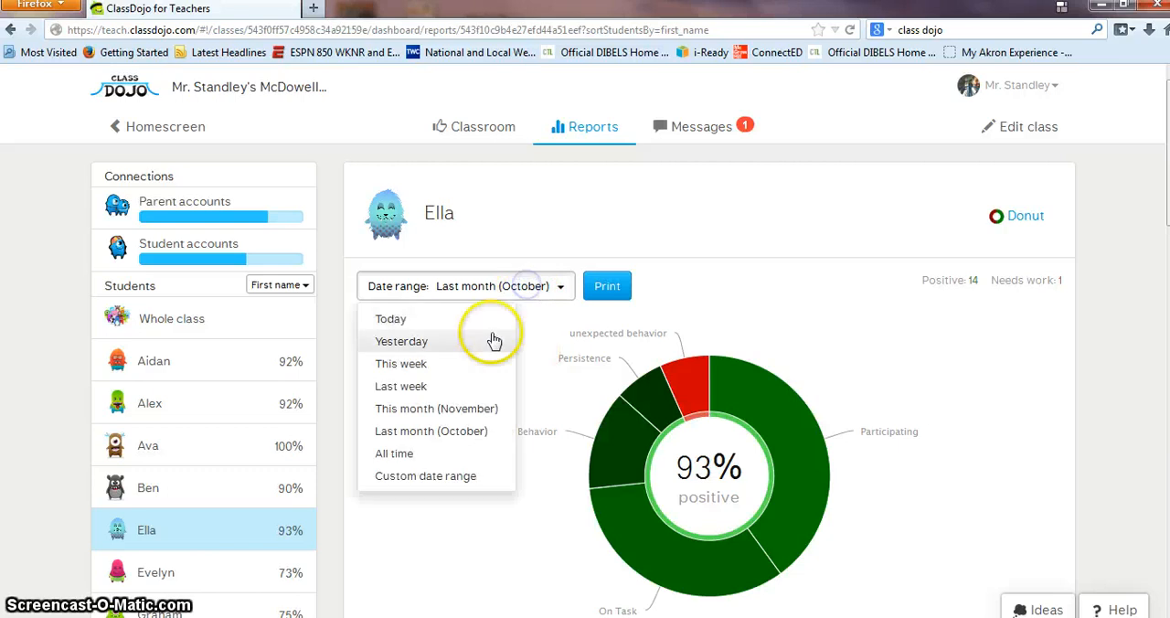
click(426, 409)
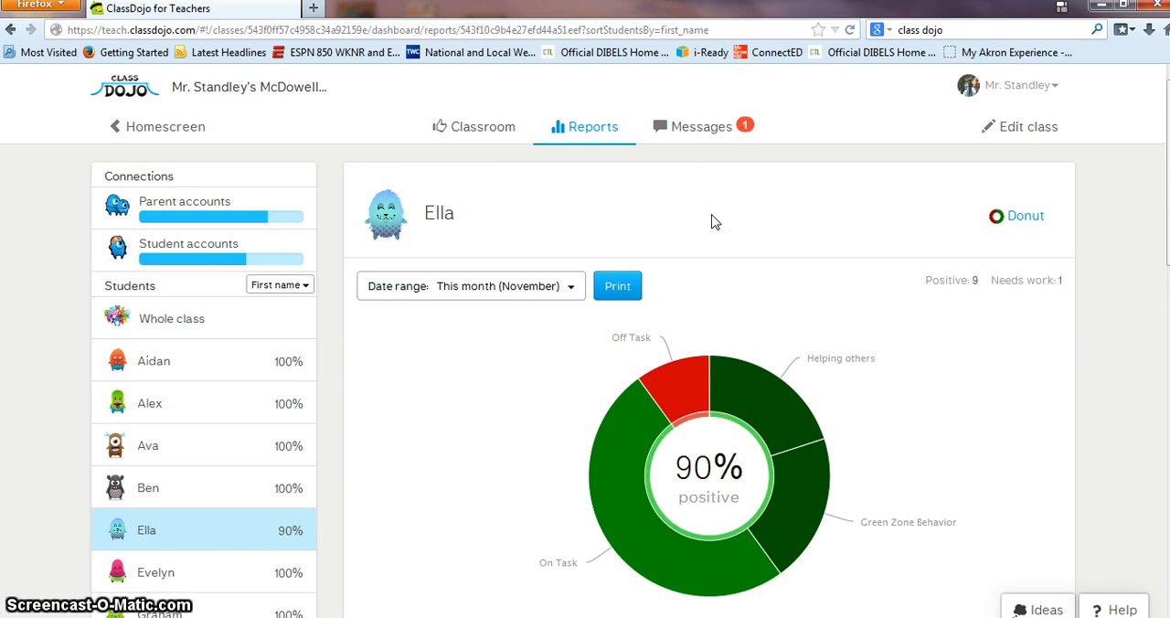
Step: Open the class messages and look over the Whole Class Broadcast and the list of parent conversations
click(485, 128)
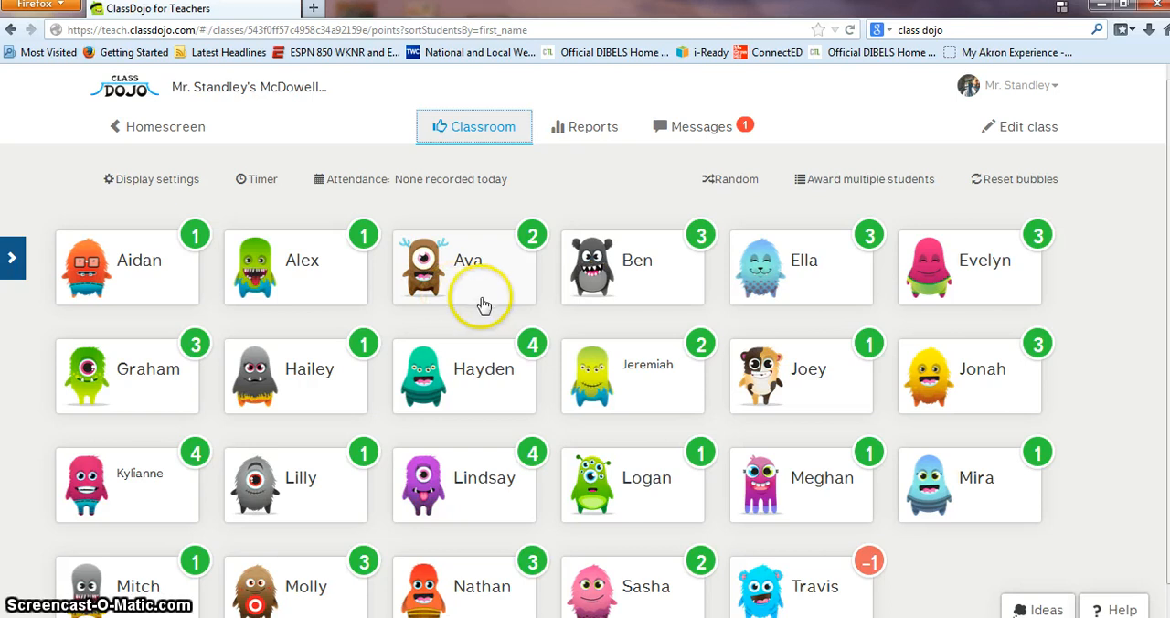
click(687, 131)
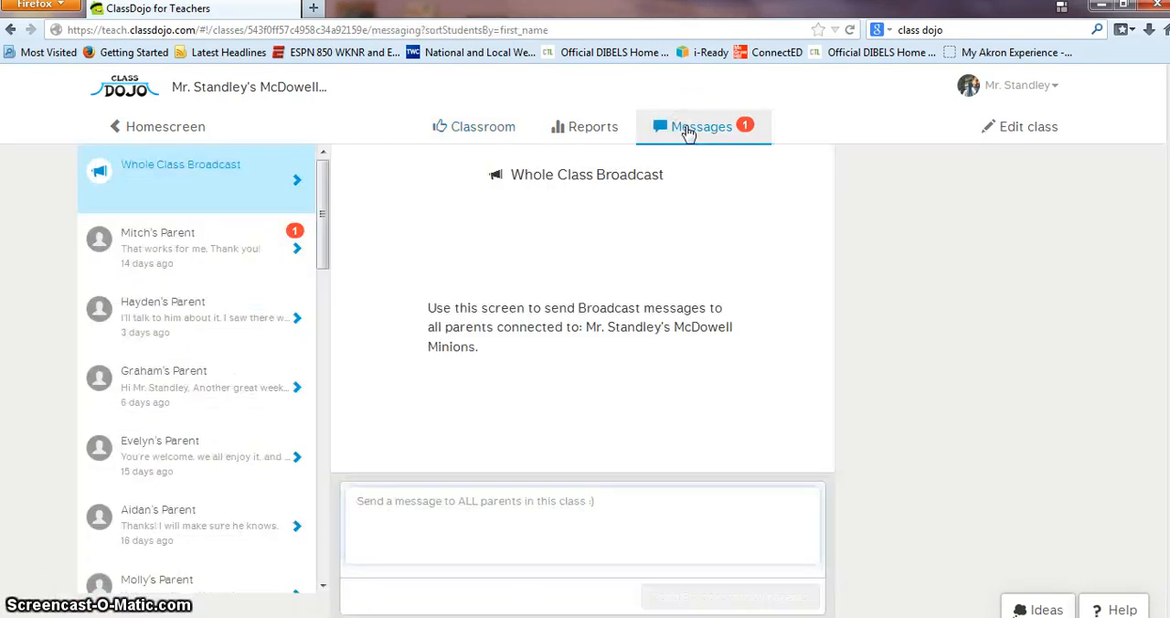
drag(326, 222, 319, 183)
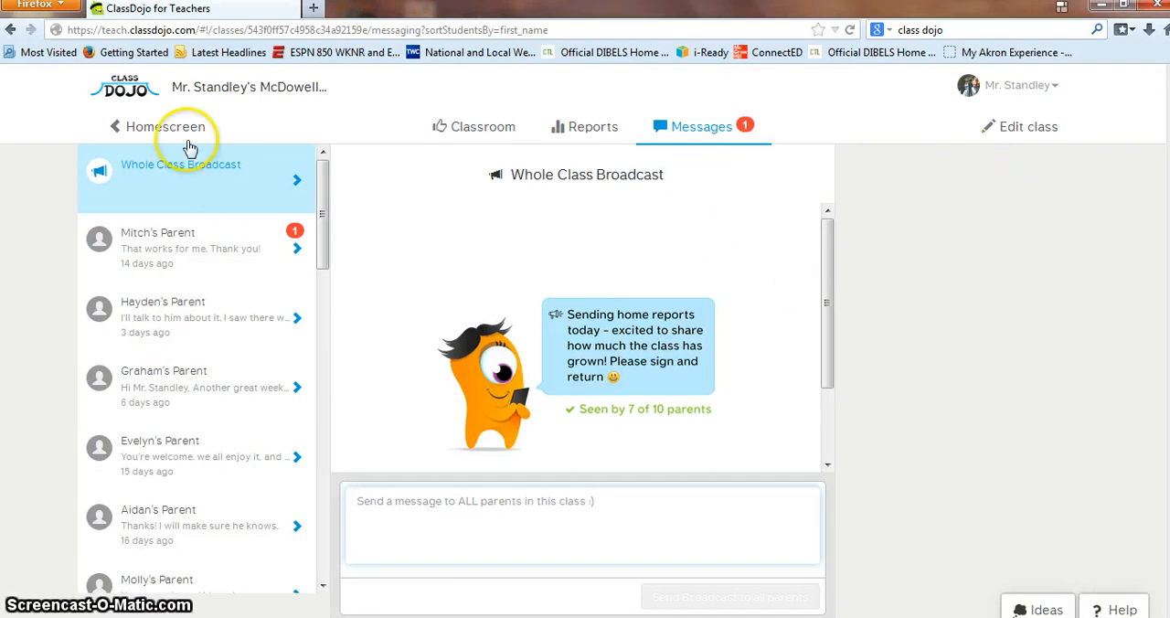
Step: Return to the classroom view, review the display settings for avatars, student order, points and awards, and save them
click(471, 126)
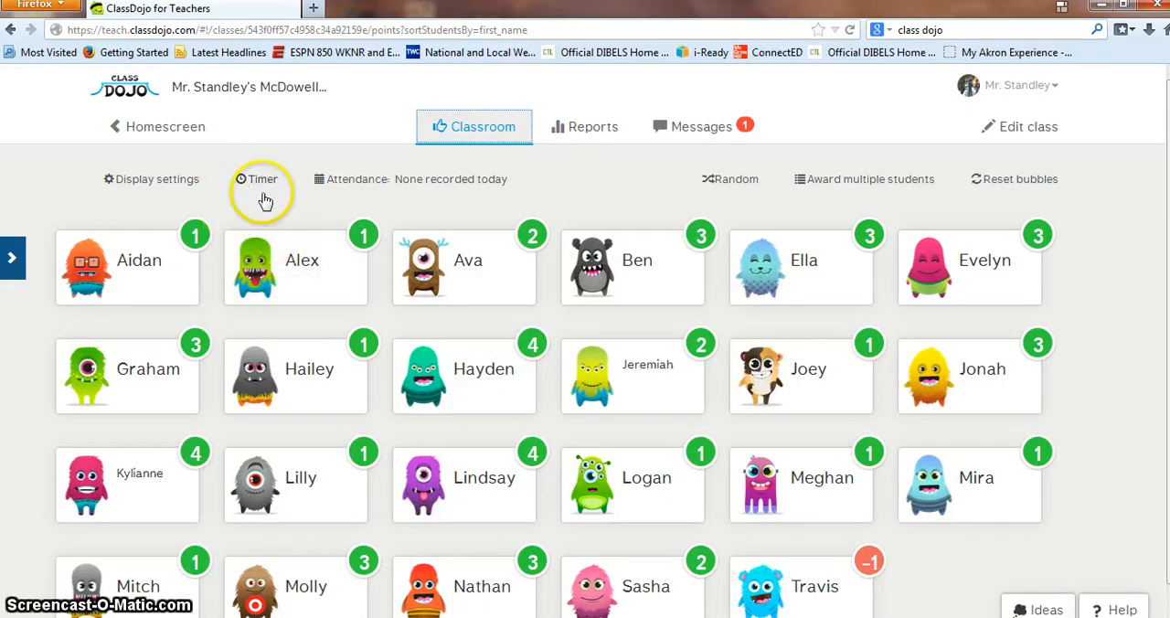
click(117, 179)
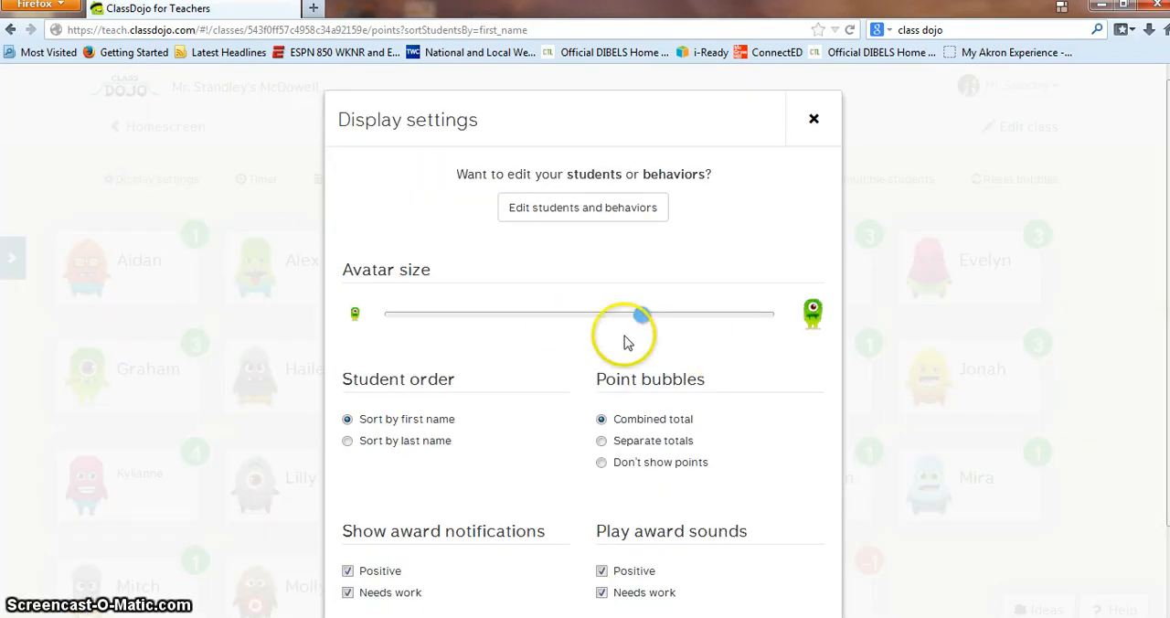
scroll(534, 397, down, 2)
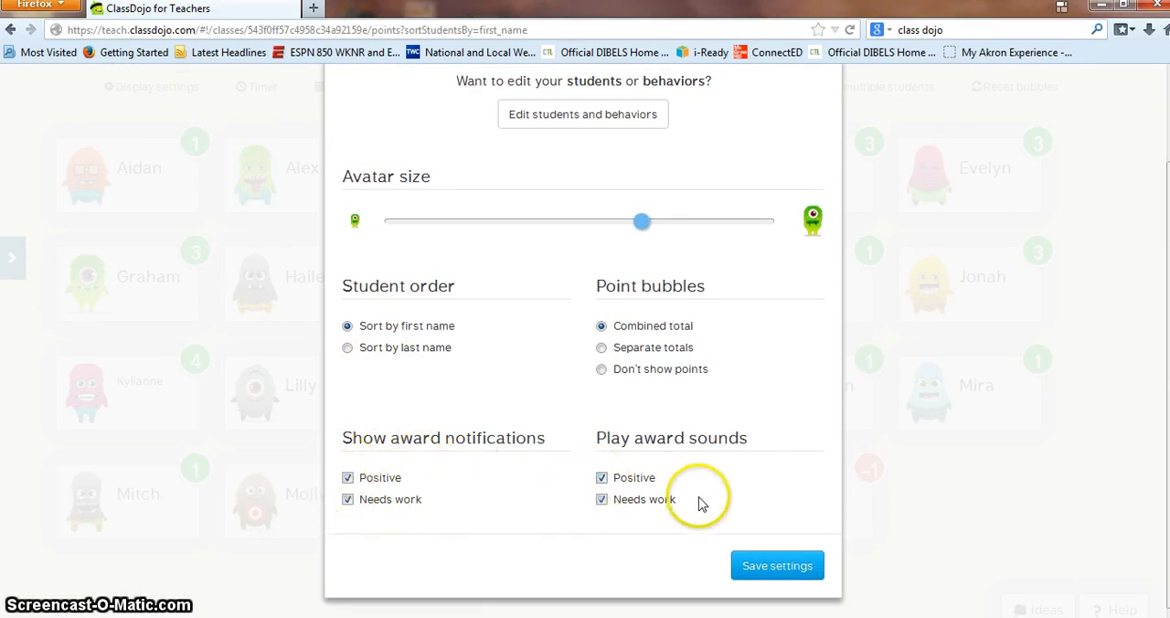
click(777, 567)
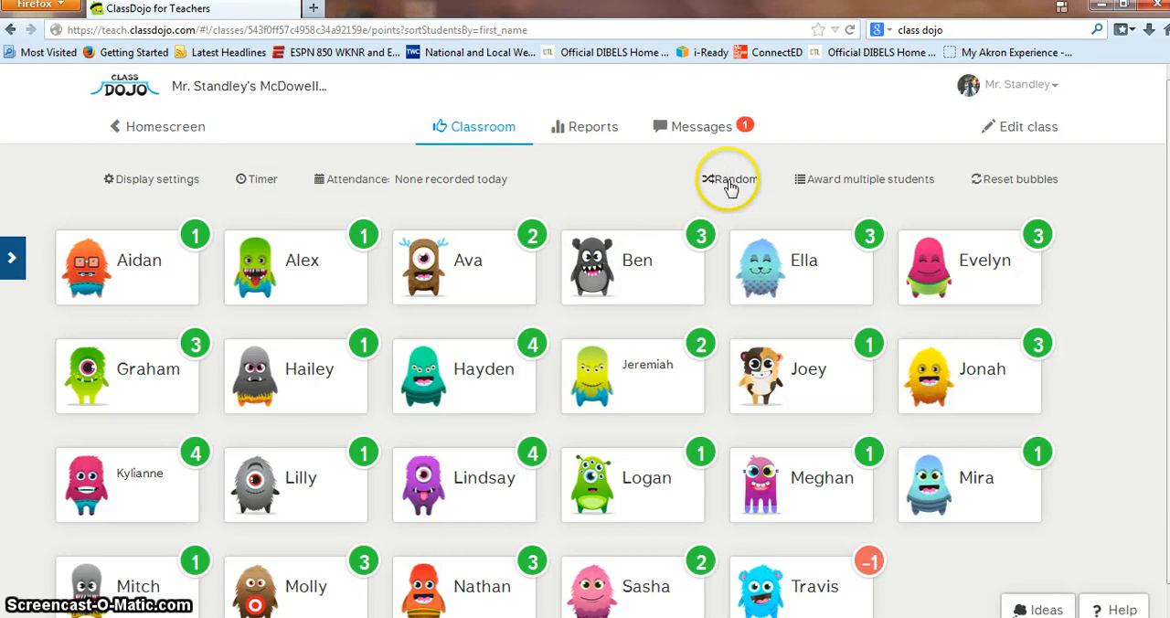
Step: Open the selection for awarding multiple students, and return to the homescreen to look over its classes and community tips
click(839, 186)
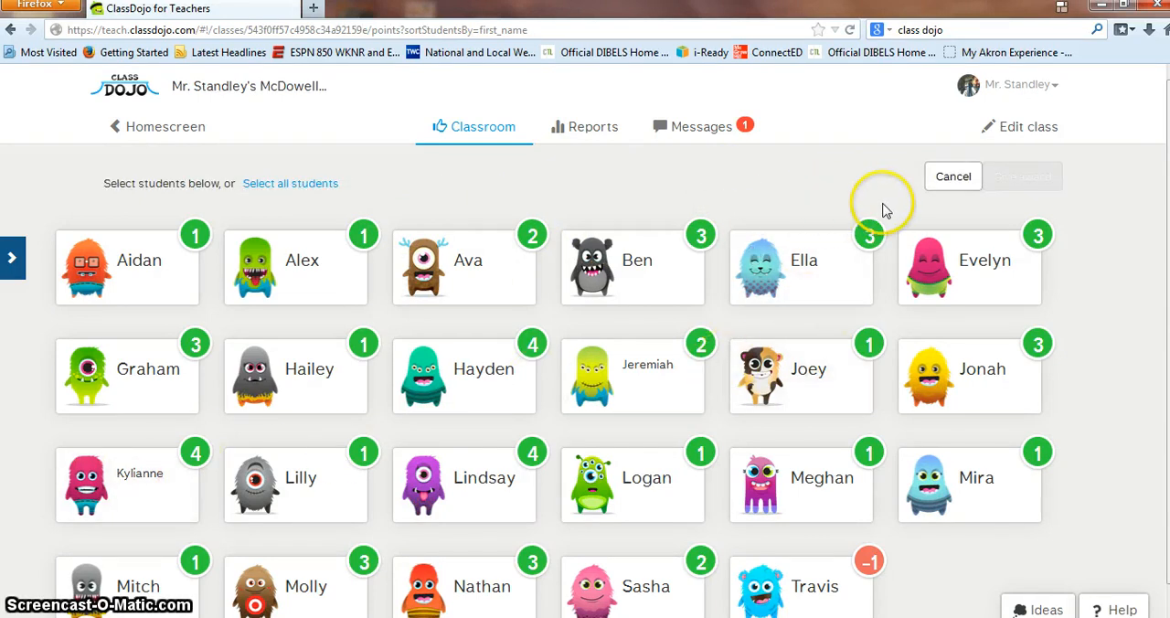
click(161, 131)
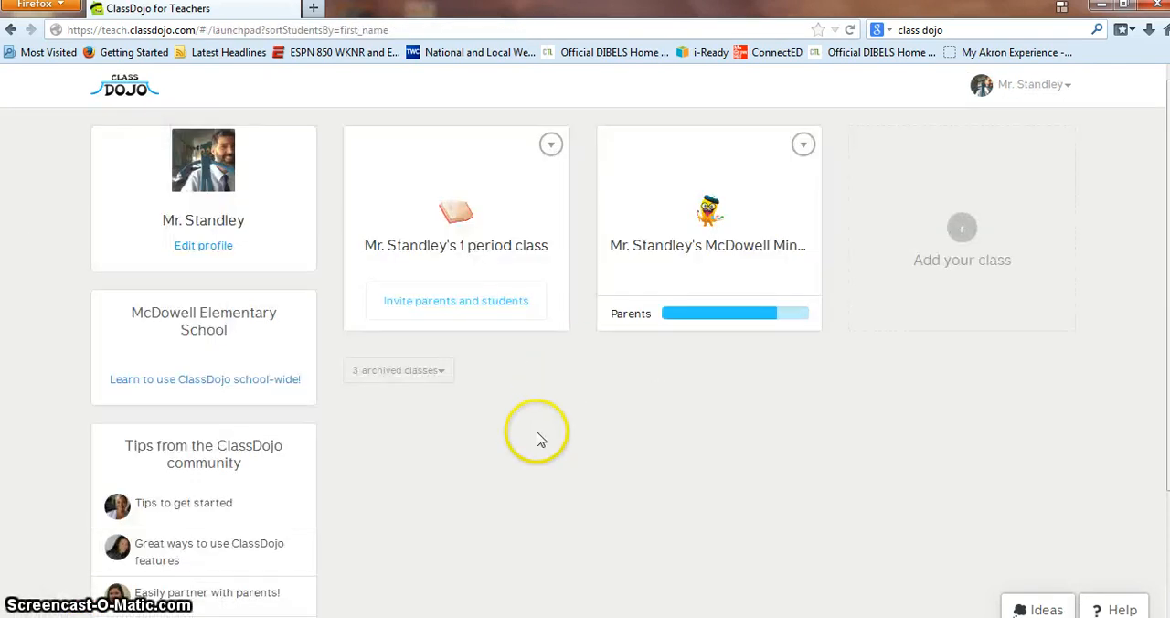
scroll(541, 439, down, 2)
scroll(541, 438, up, 2)
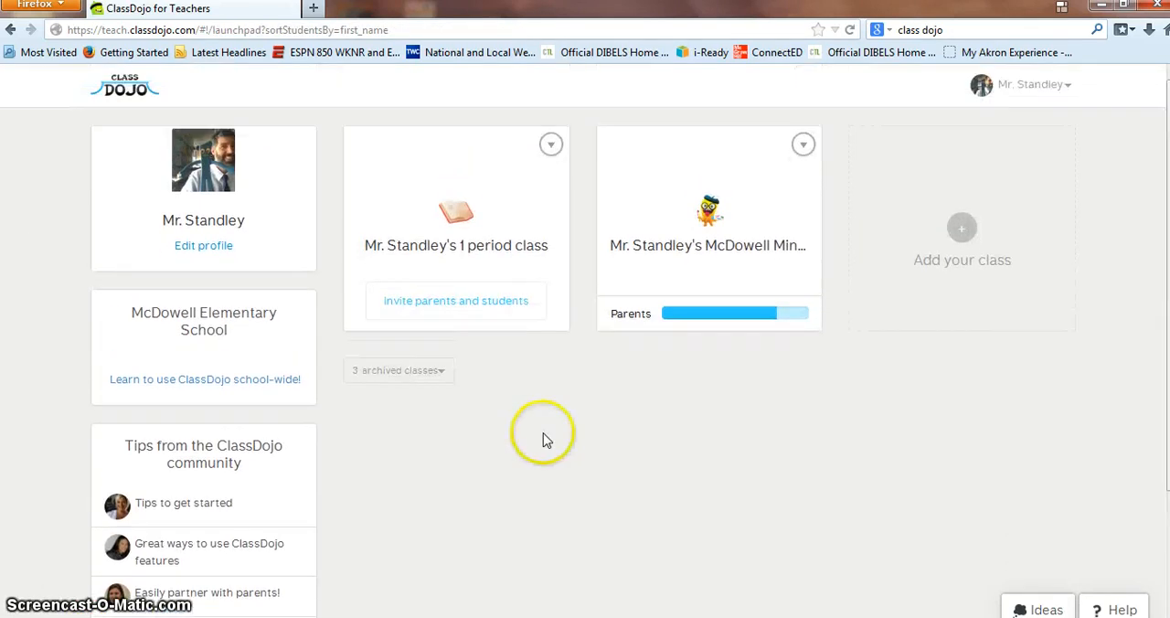
scroll(538, 449, down, 3)
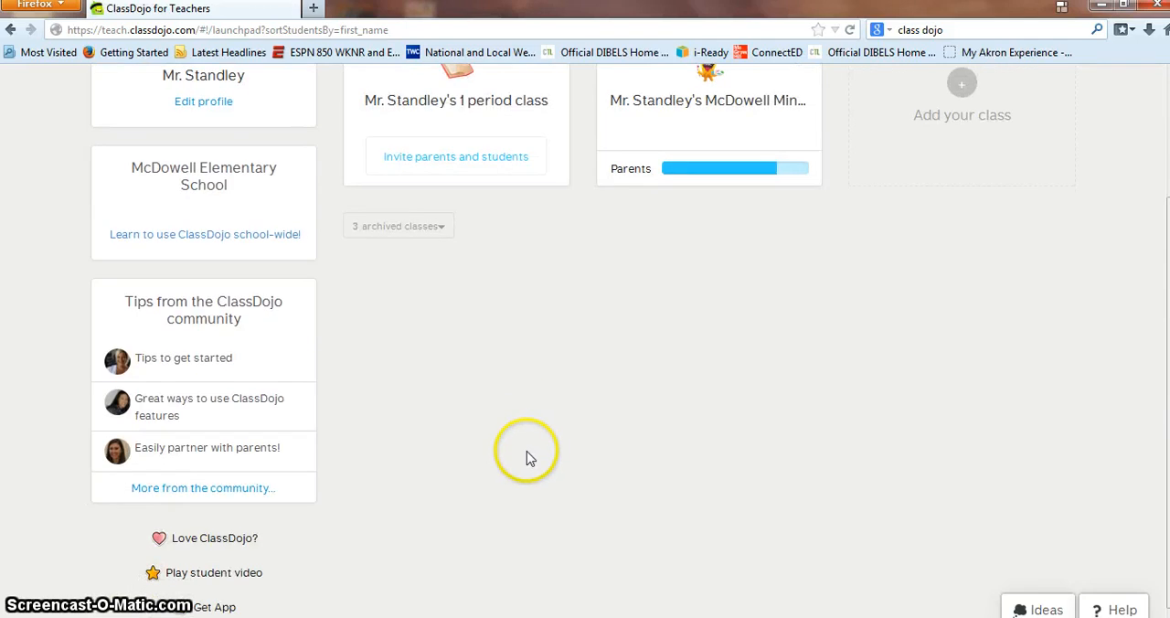
scroll(526, 457, up, 3)
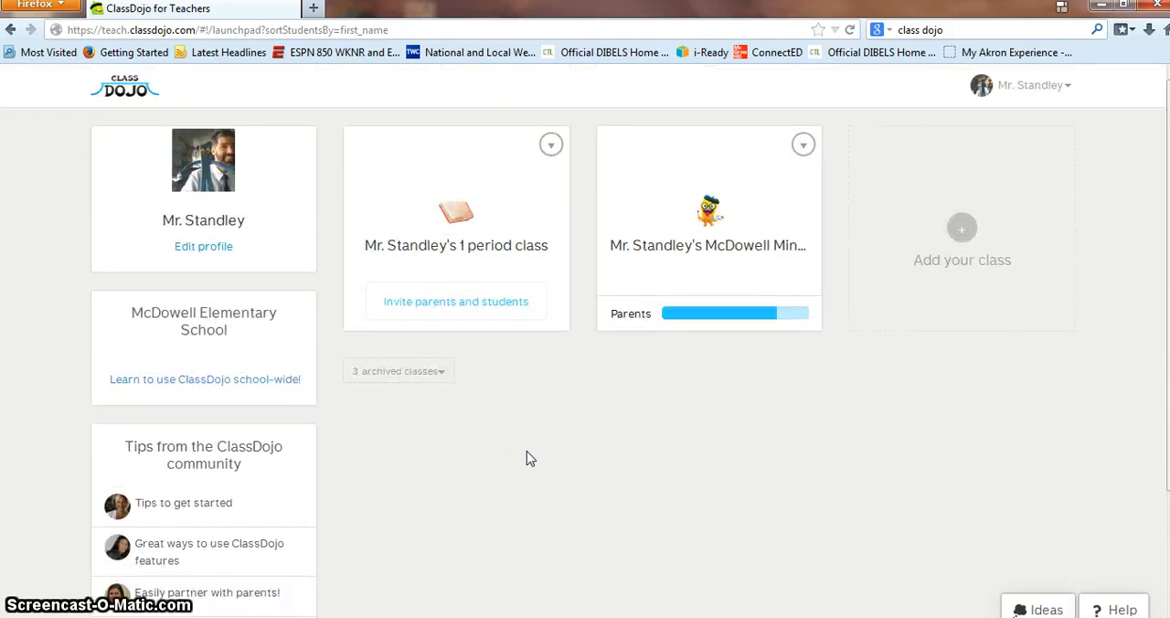